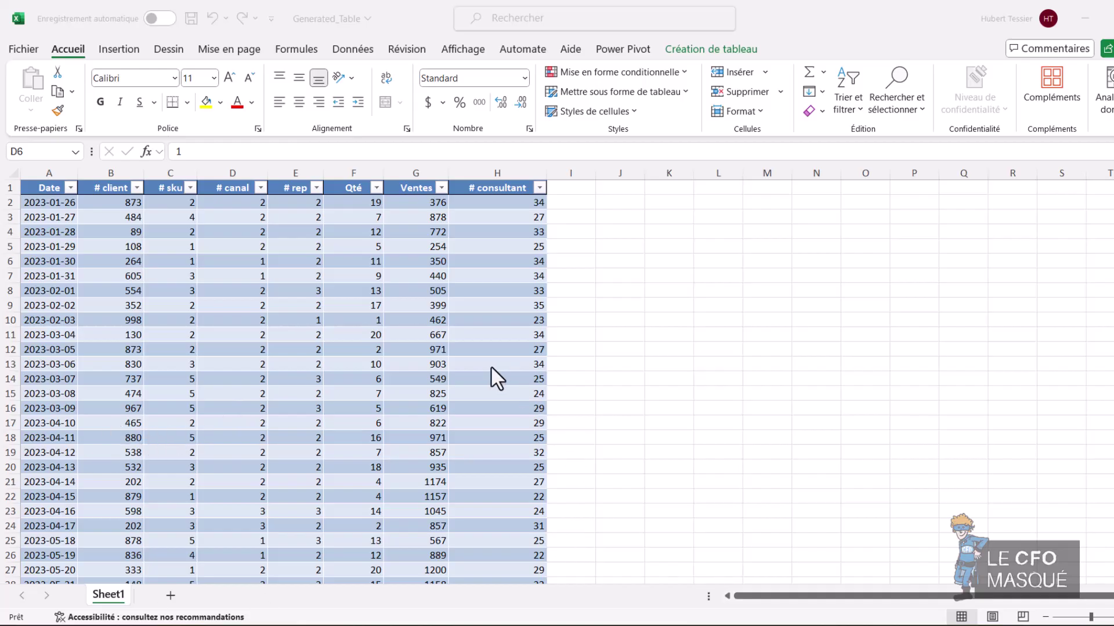
Send the sales table to Power Query via 'Obtenir des données à partir d'un tableau ou d'une plage'
scroll(478, 371, "down", 7)
scroll(477, 371, "down", 3)
scroll(478, 371, "down", 3)
scroll(478, 371, "down", 7)
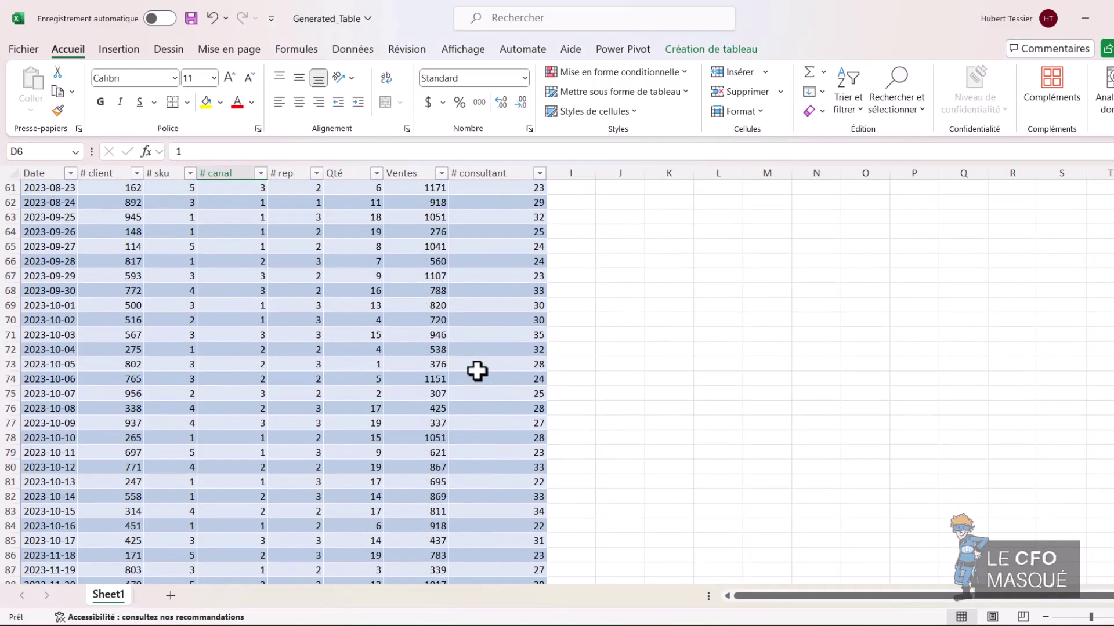
scroll(478, 371, "down", 3)
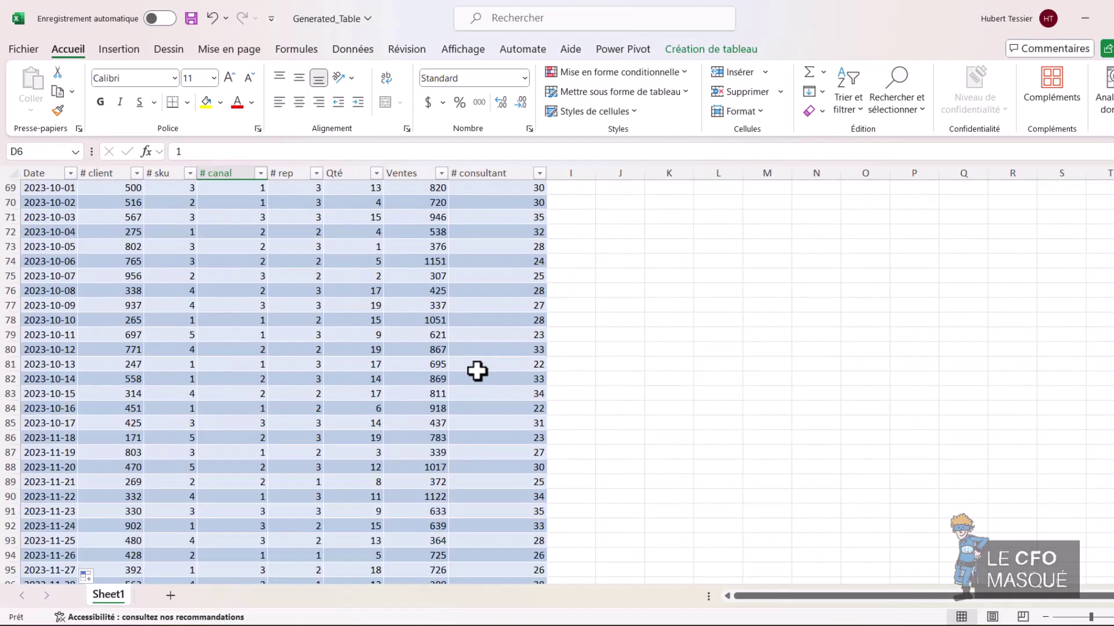
scroll(477, 371, "up", 4)
scroll(477, 371, "up", 5)
scroll(478, 371, "up", 4)
scroll(477, 372, "up", 4)
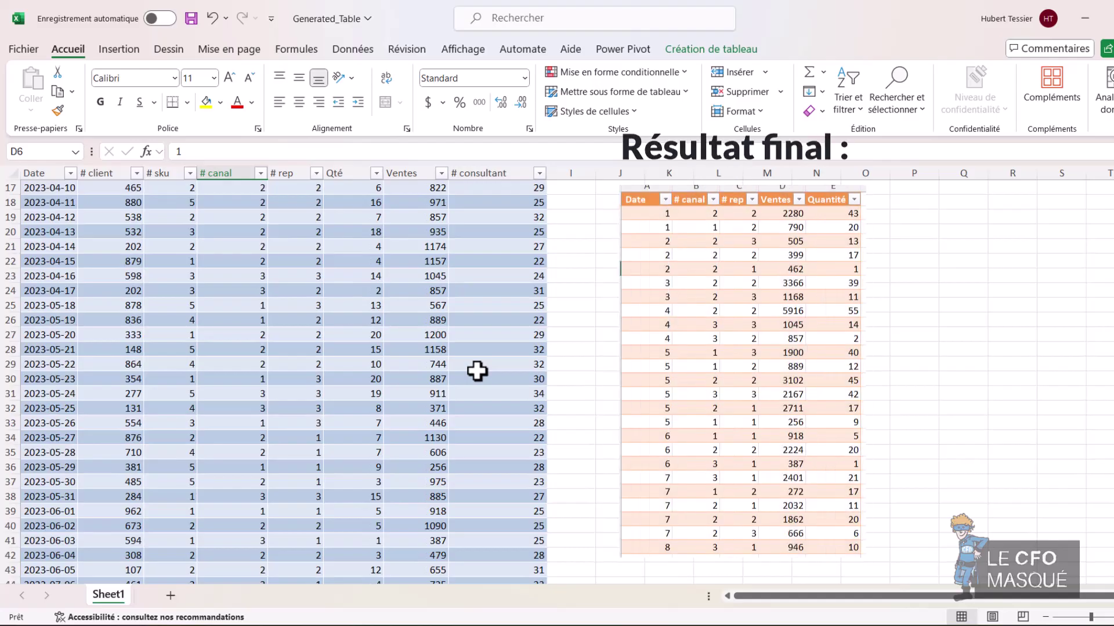
scroll(478, 371, "up", 1)
scroll(477, 372, "up", 3)
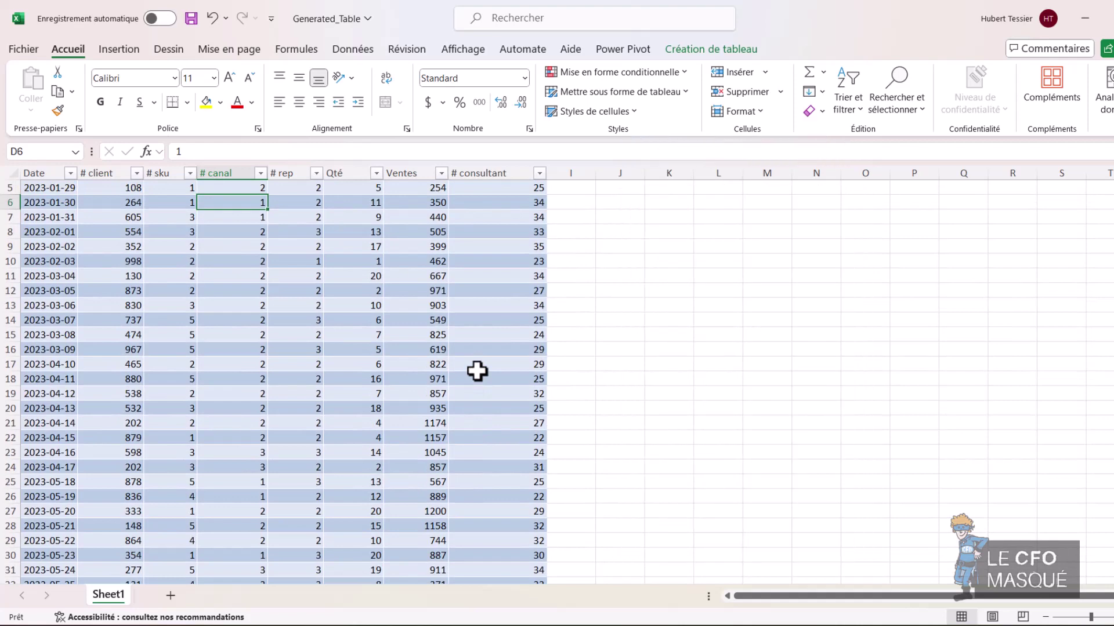
scroll(477, 371, "up", 2)
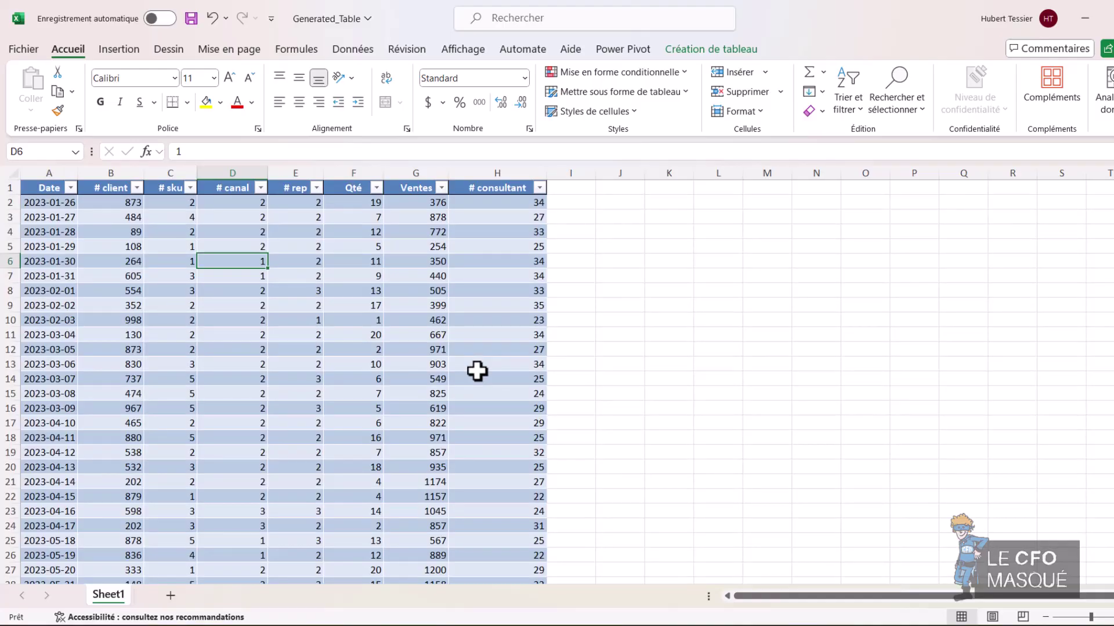
scroll(477, 371, "down", 1)
scroll(478, 371, "down", 6)
scroll(478, 371, "down", 3)
scroll(477, 371, "down", 1)
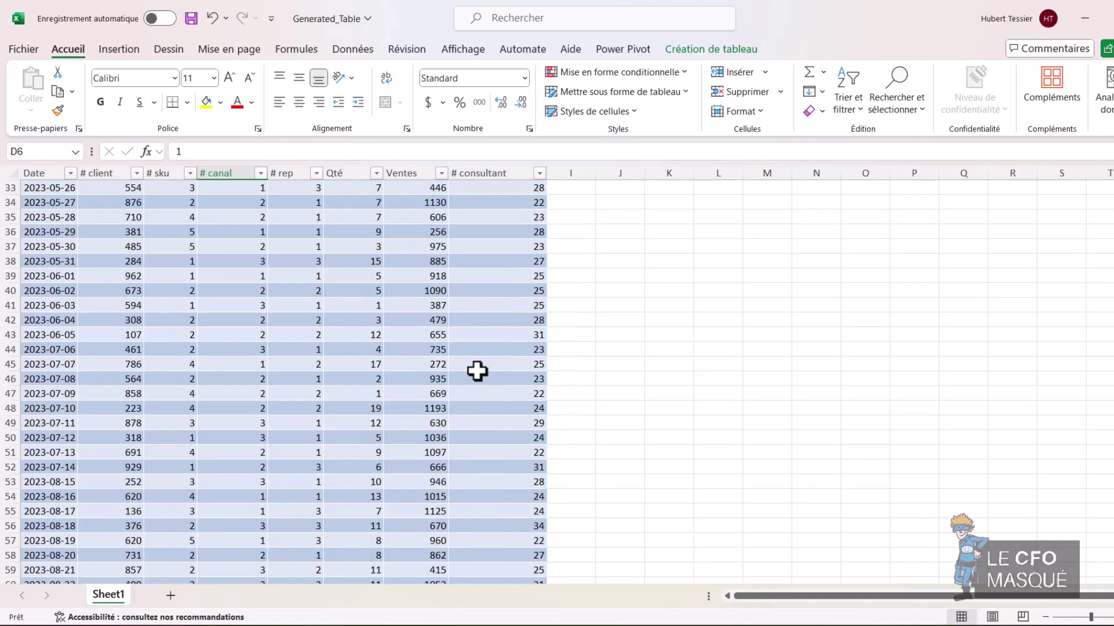
right_click(350, 380)
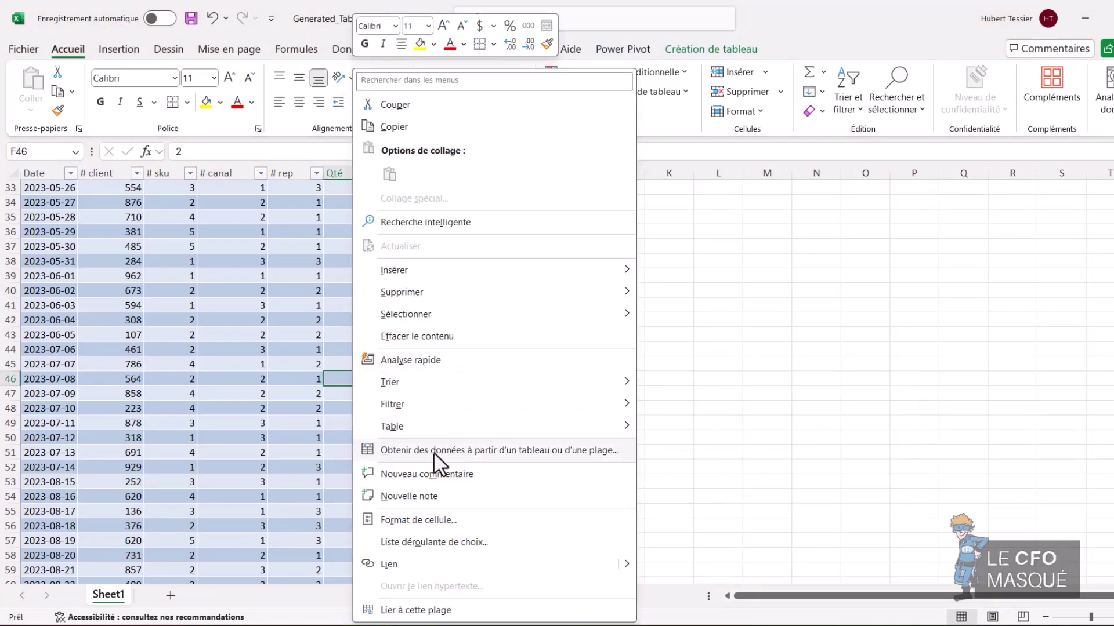
left_click(533, 451)
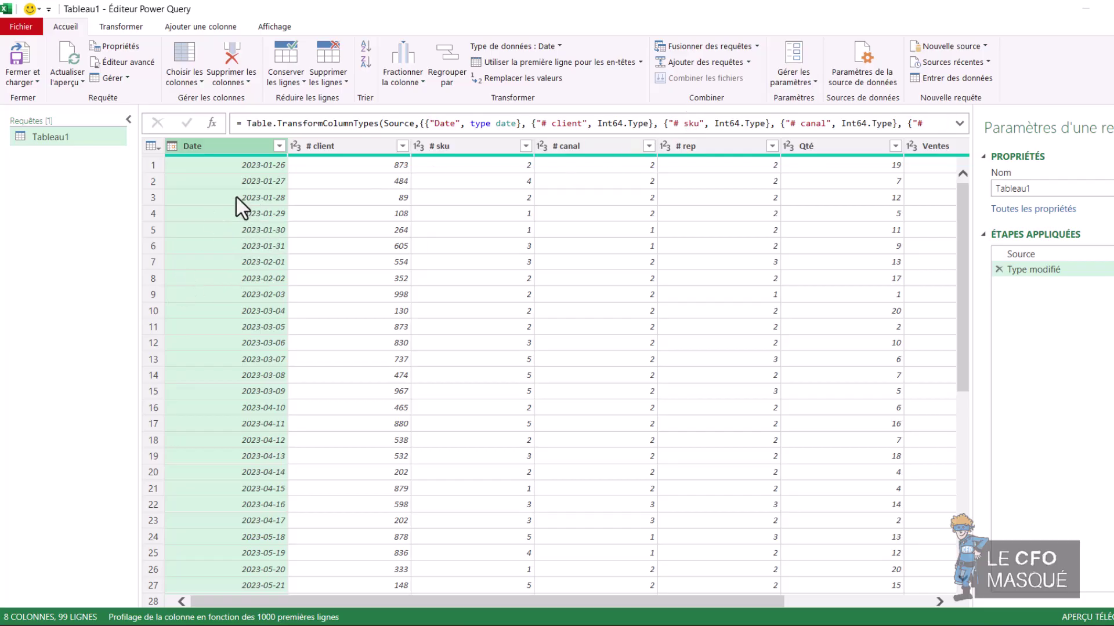
Add a Mois column with each date's month number and move it right after Date
left_click(205, 26)
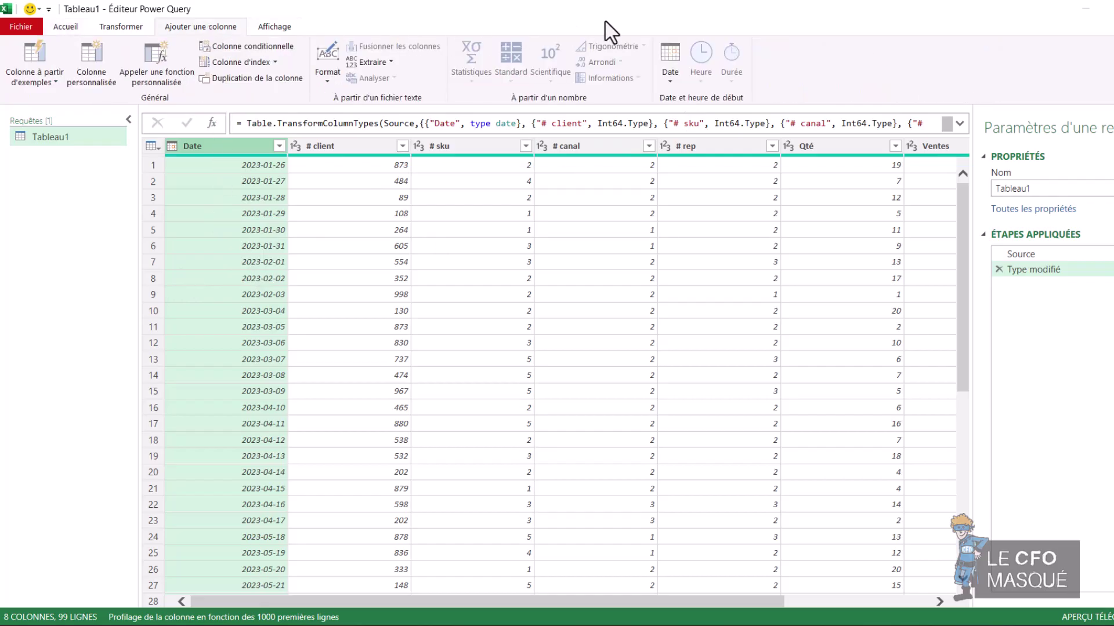
left_click(669, 75)
mouse_move(578, 164)
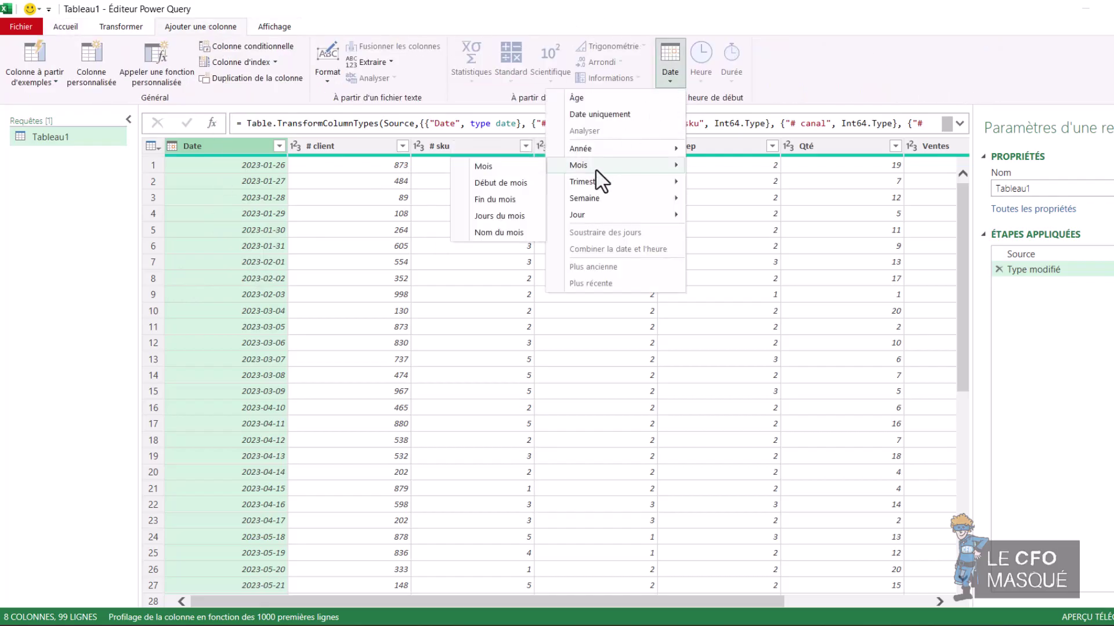
left_click(505, 168)
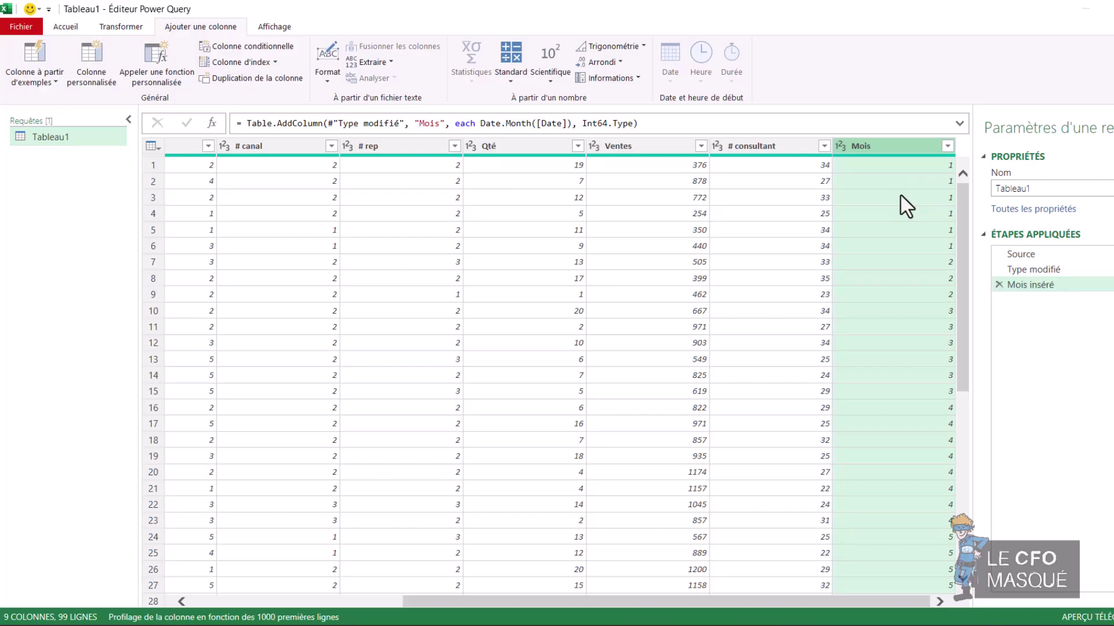
scroll(895, 224, "down", 6)
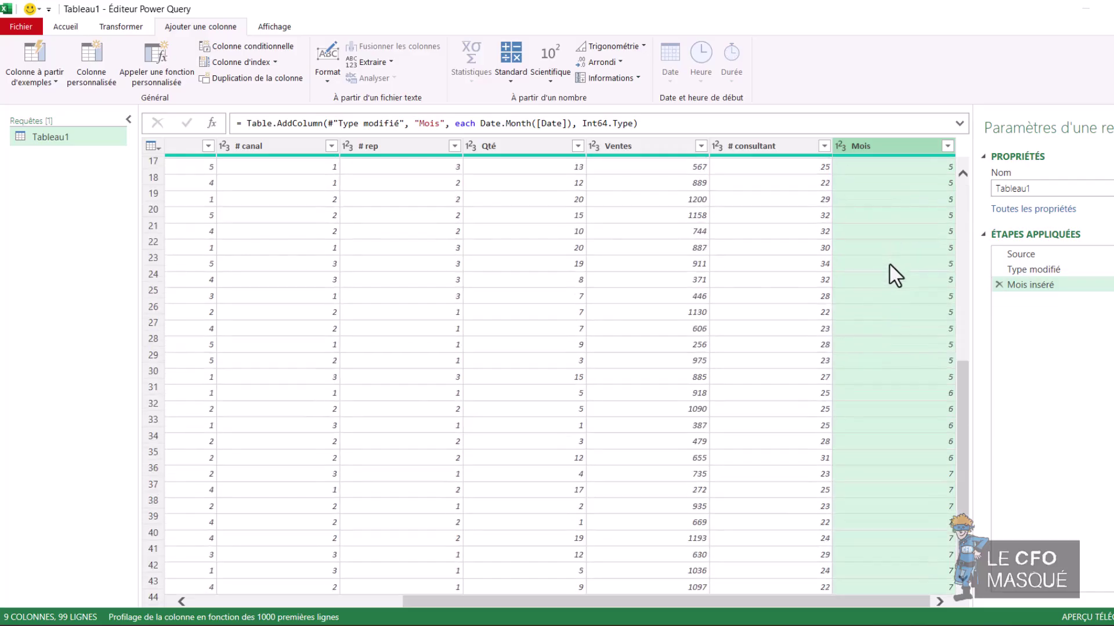
scroll(890, 273, "down", 6)
scroll(900, 309, "down", 12)
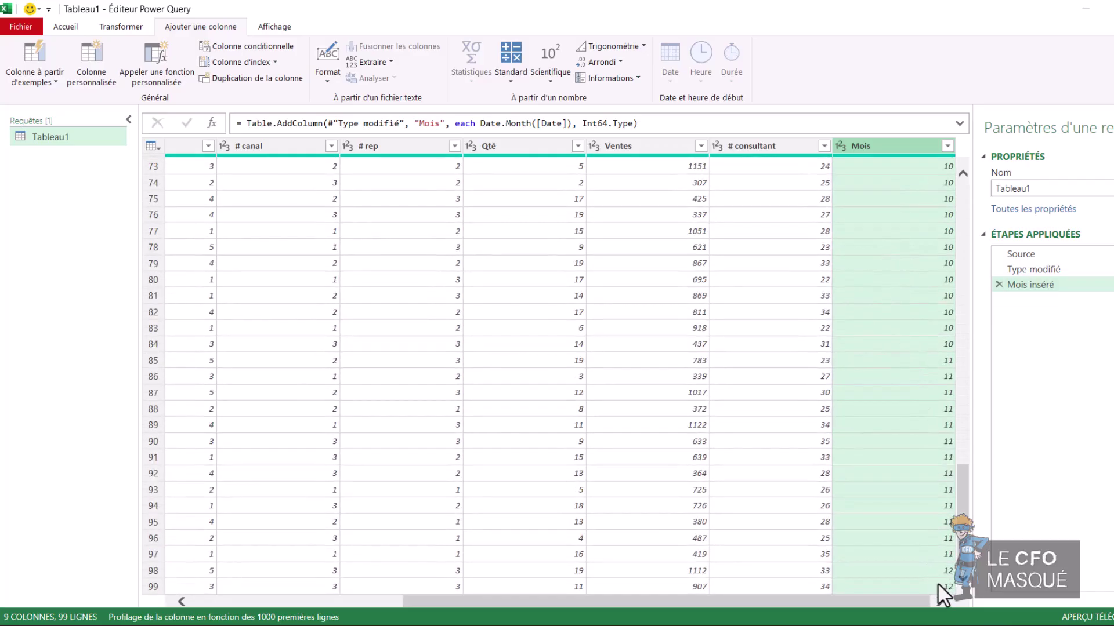
left_click_drag(865, 145, 290, 145)
Remove the original Date column and rename Mois to Date
left_click(226, 148)
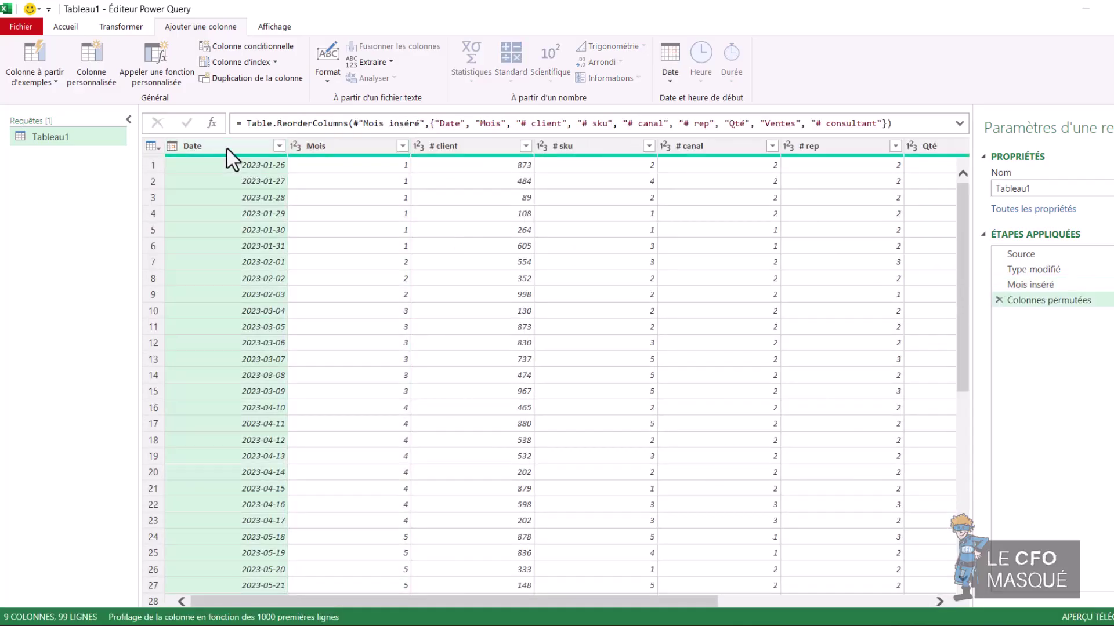
right_click(226, 148)
left_click(255, 172)
double_click(230, 146)
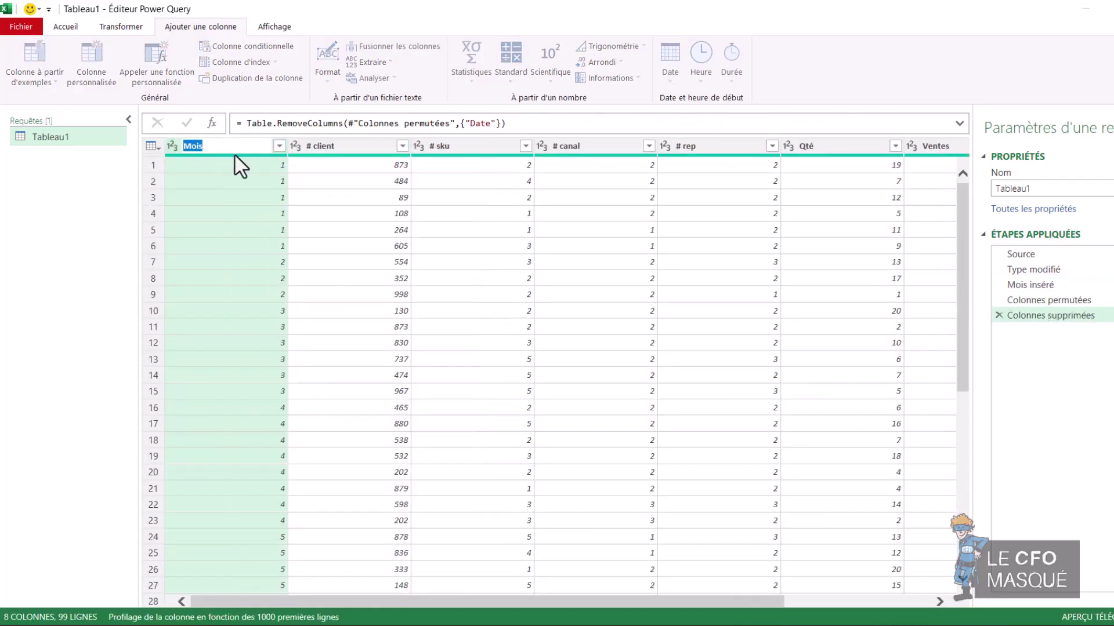
type("Date")
key("Return")
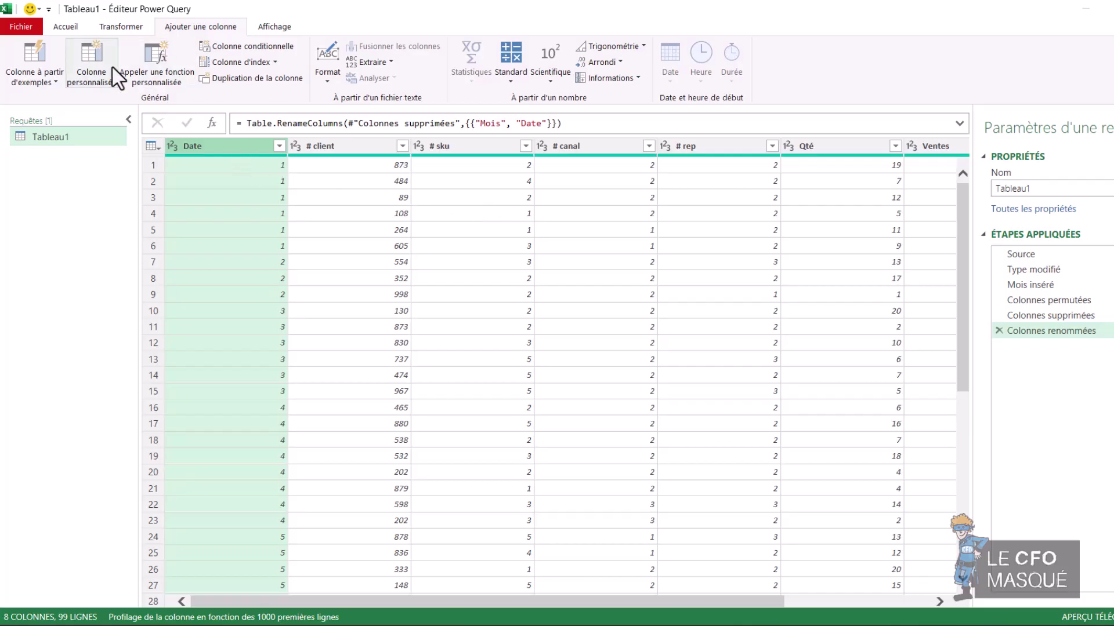
left_click(131, 26)
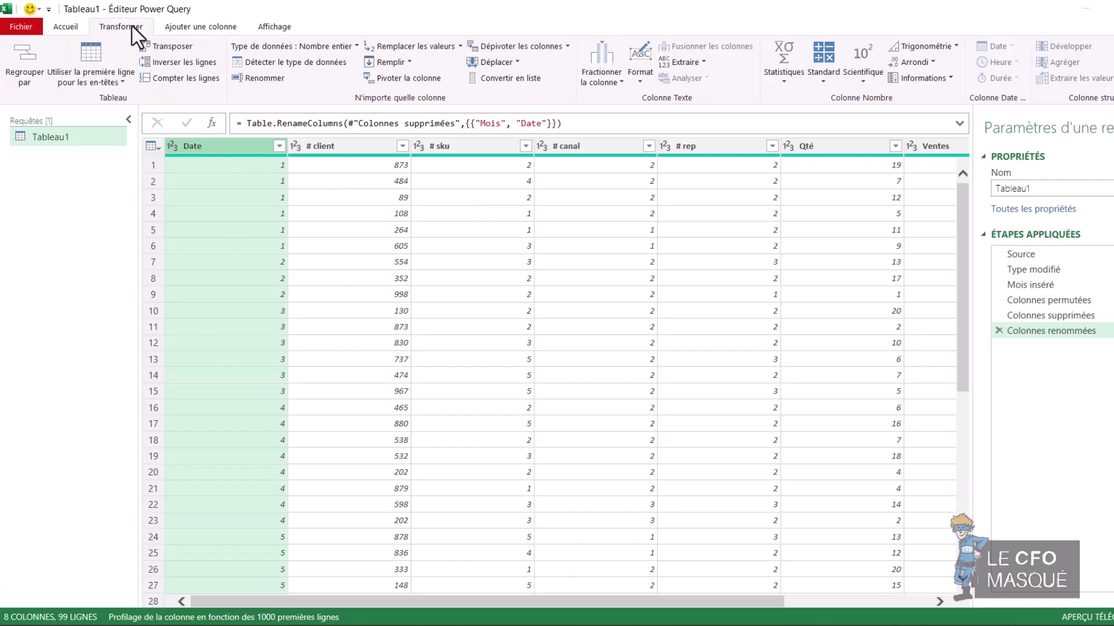
Start an advanced Regrouper par on Date, # canal and # rep
left_click(27, 76)
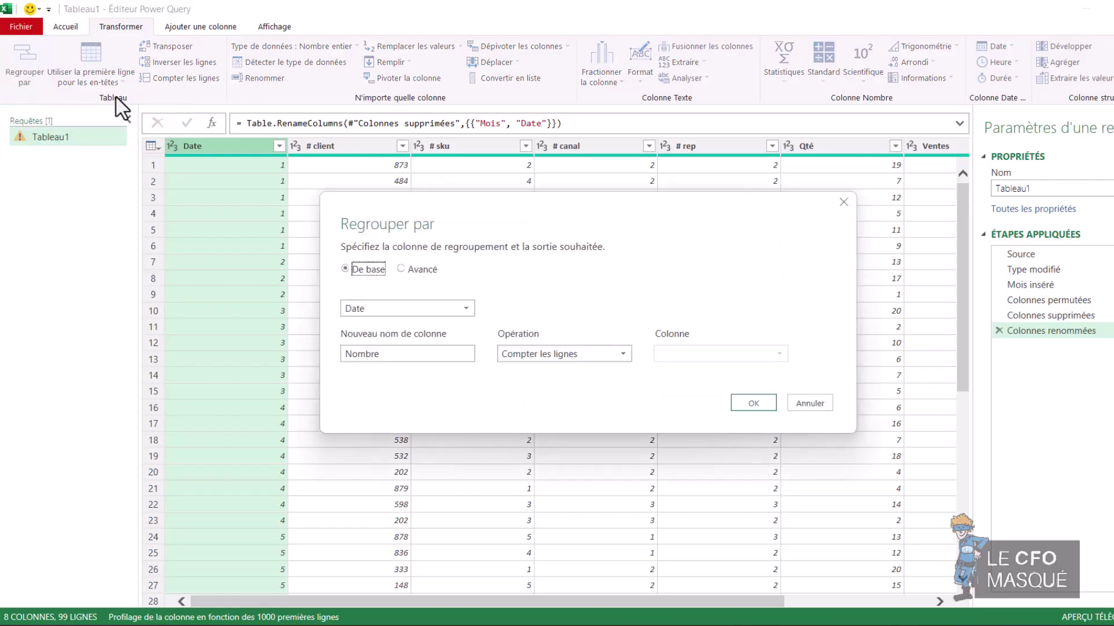
left_click(401, 269)
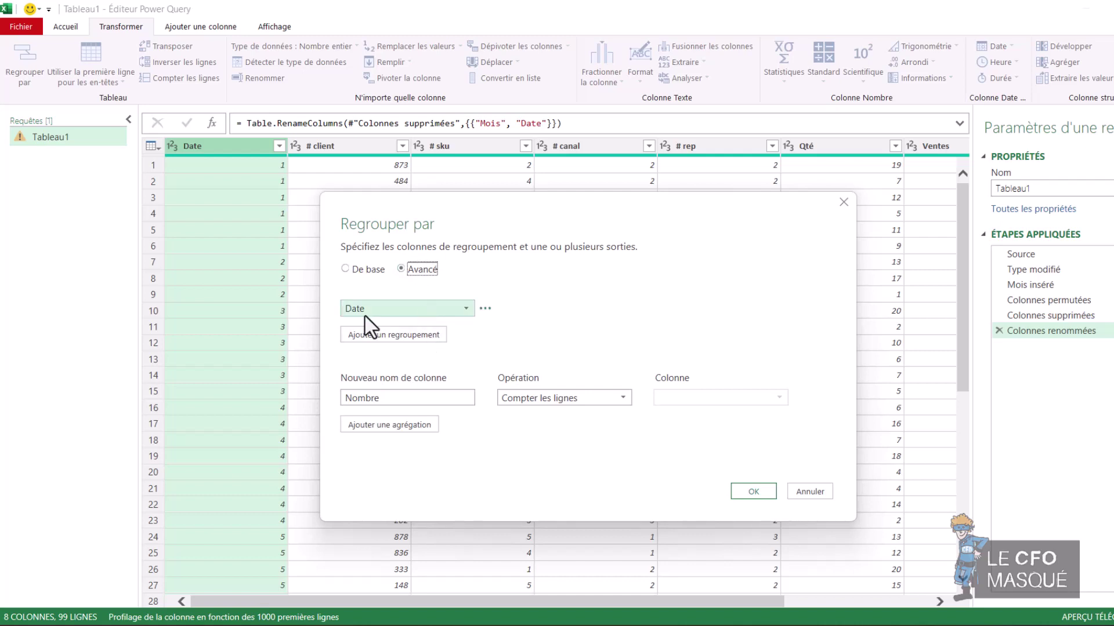
left_click(400, 336)
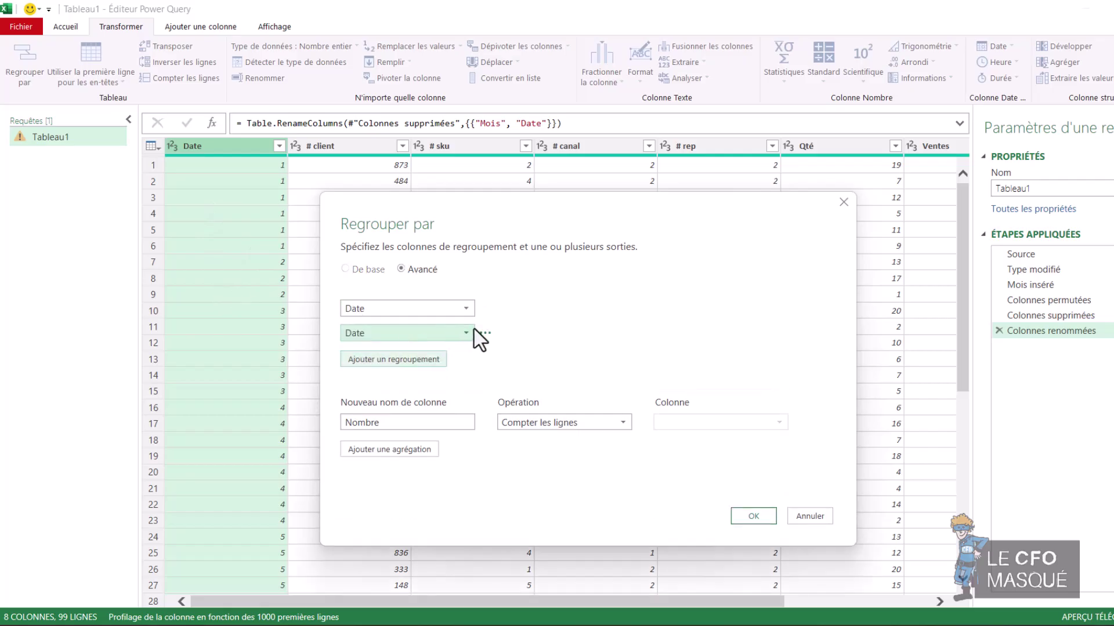
left_click(385, 360)
left_click(456, 334)
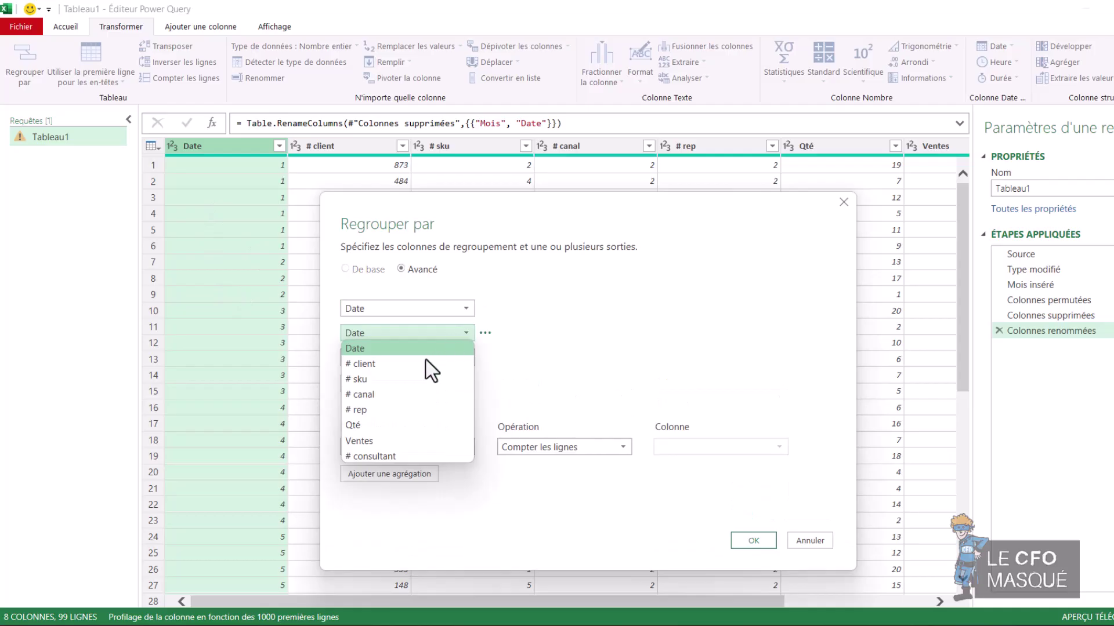
left_click(384, 396)
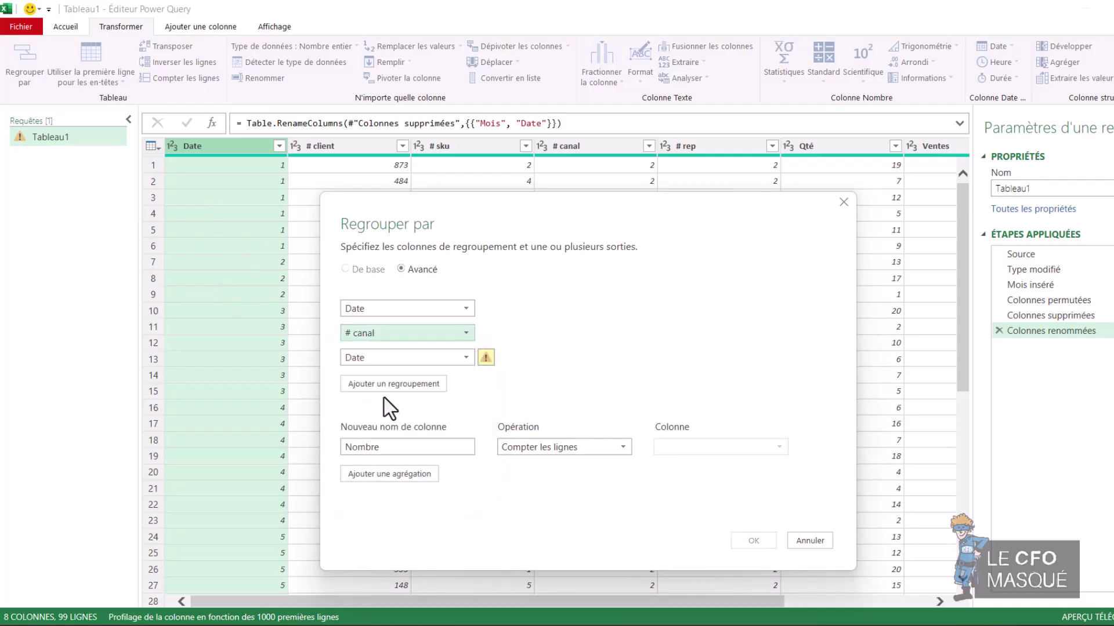
left_click(395, 358)
left_click(382, 434)
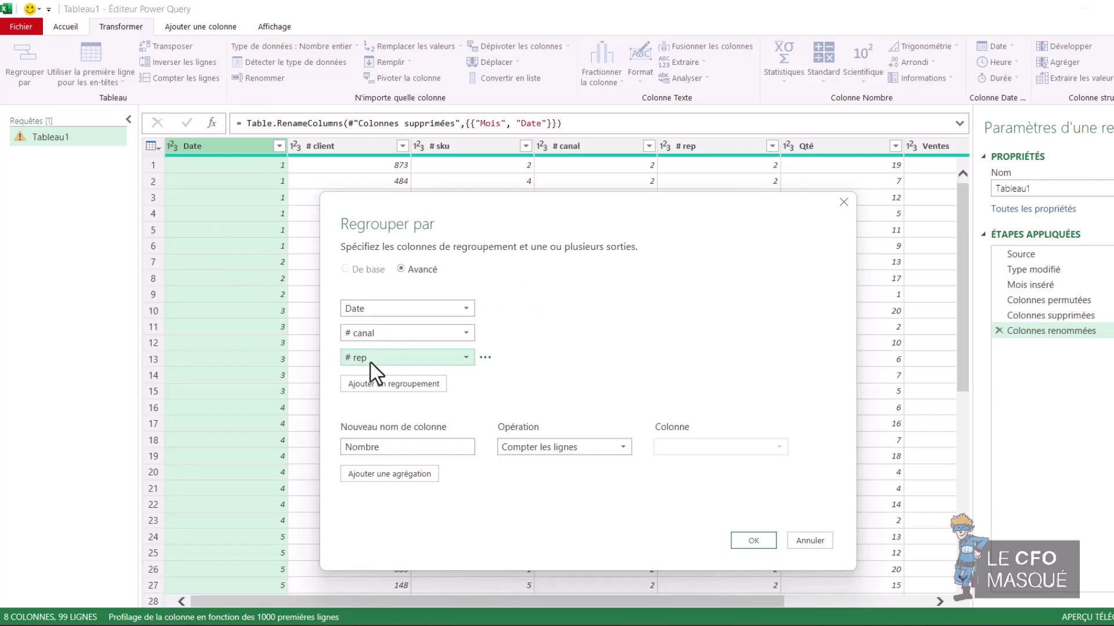
Make the first aggregation a Somme of Ventes named Ventes
left_click(406, 474)
left_click(562, 448)
left_click(522, 459)
left_click_drag(406, 447, 287, 448)
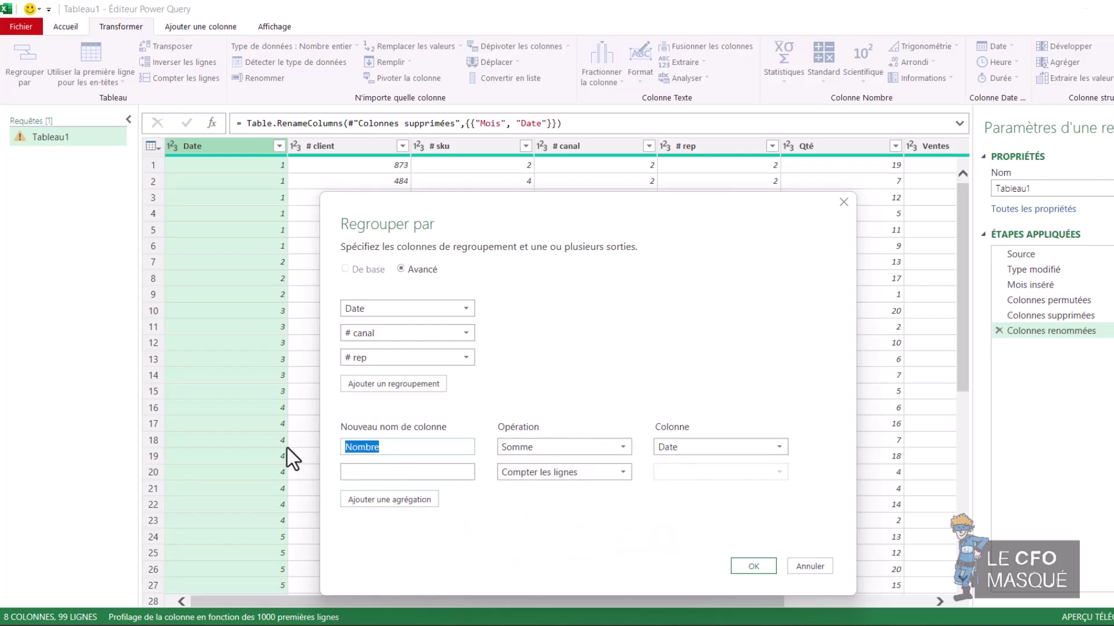
type("Ventes")
left_click(687, 448)
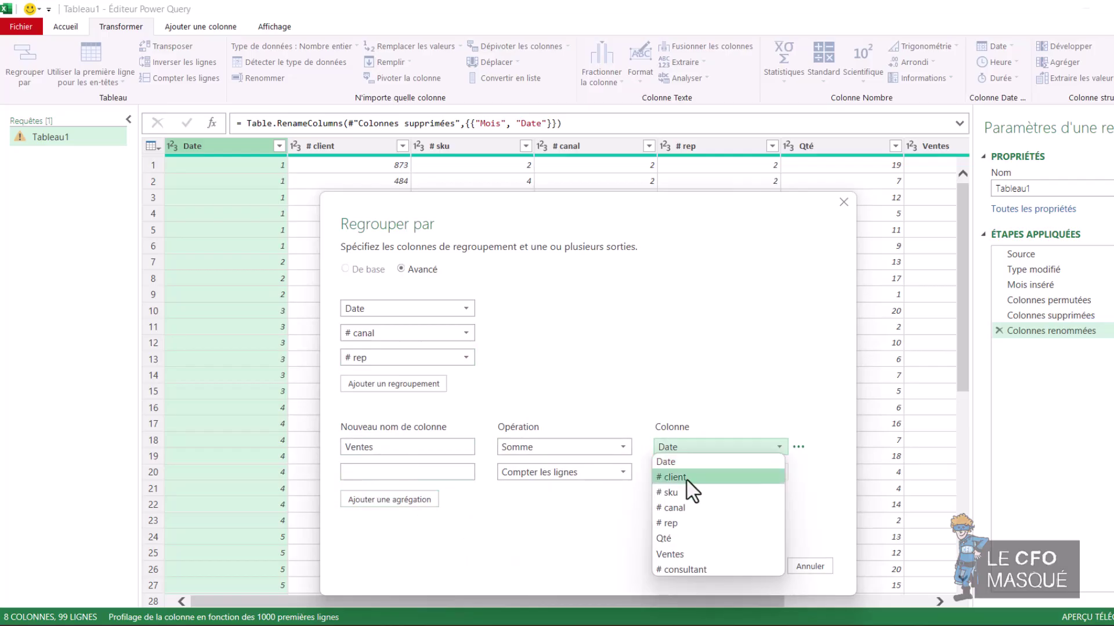
left_click(708, 557)
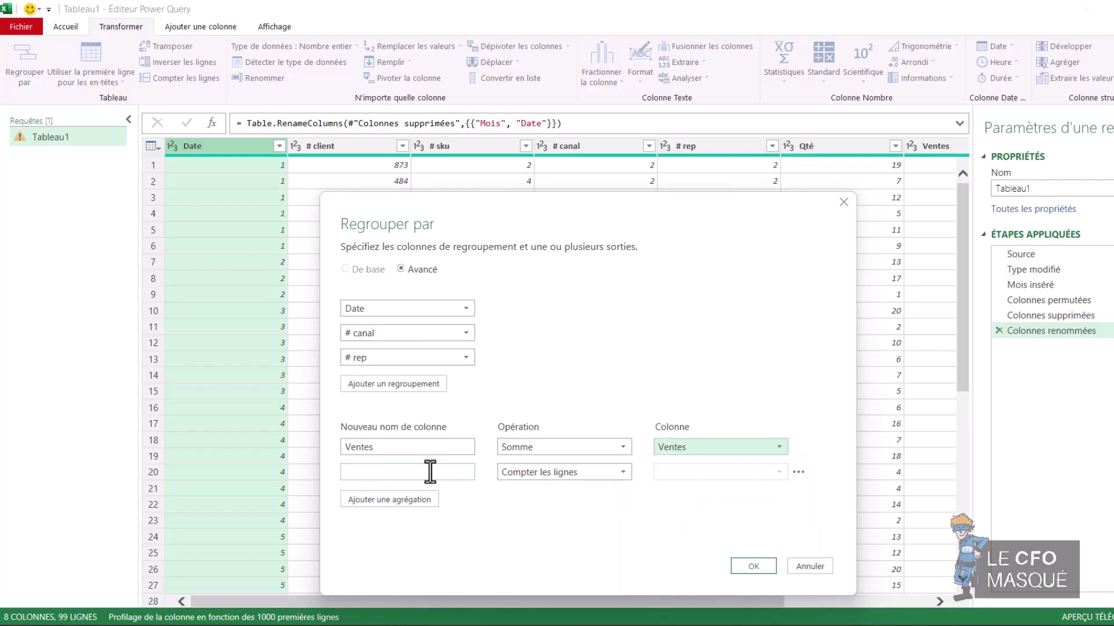
Add a second Somme of Qté named Quantité and confirm the grouping
left_click(559, 473)
left_click(555, 489)
left_click(703, 472)
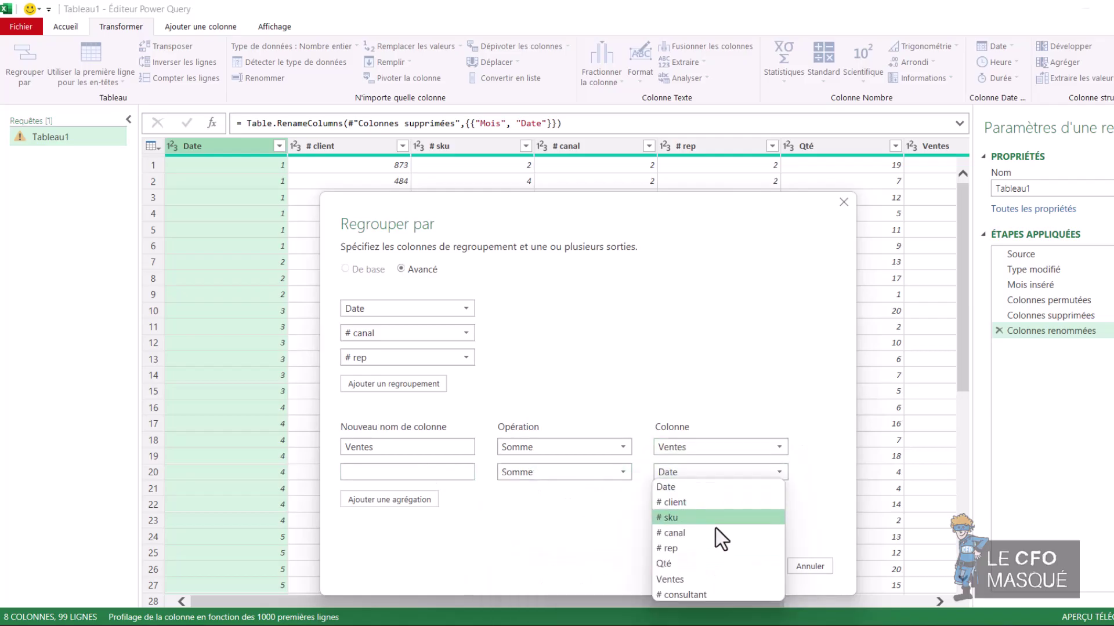
left_click(424, 472)
type("quantité")
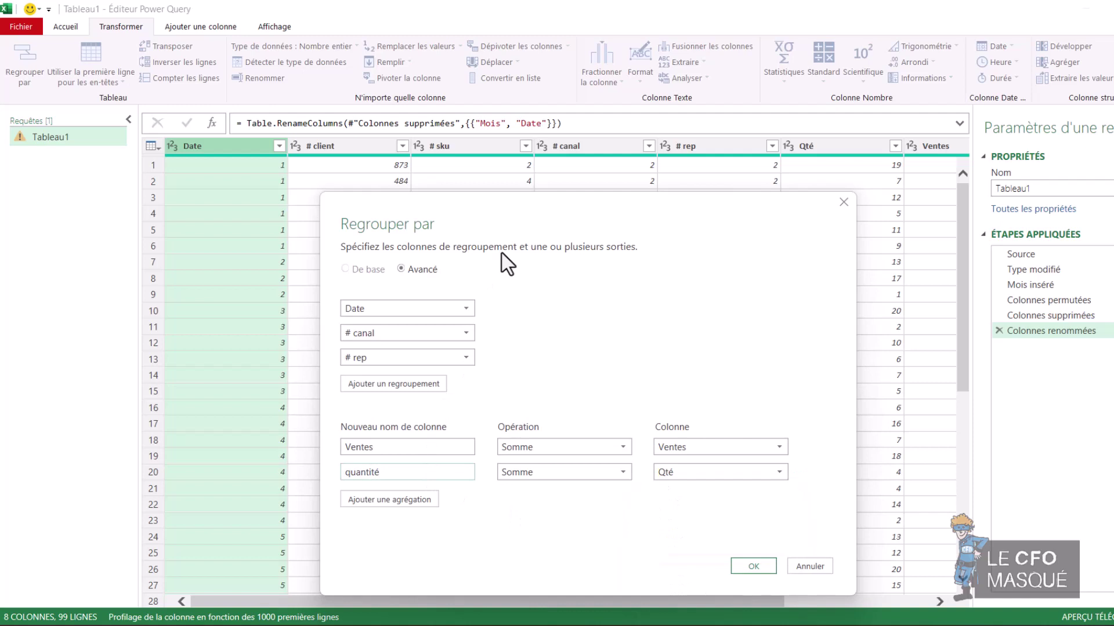
mouse_move(406, 333)
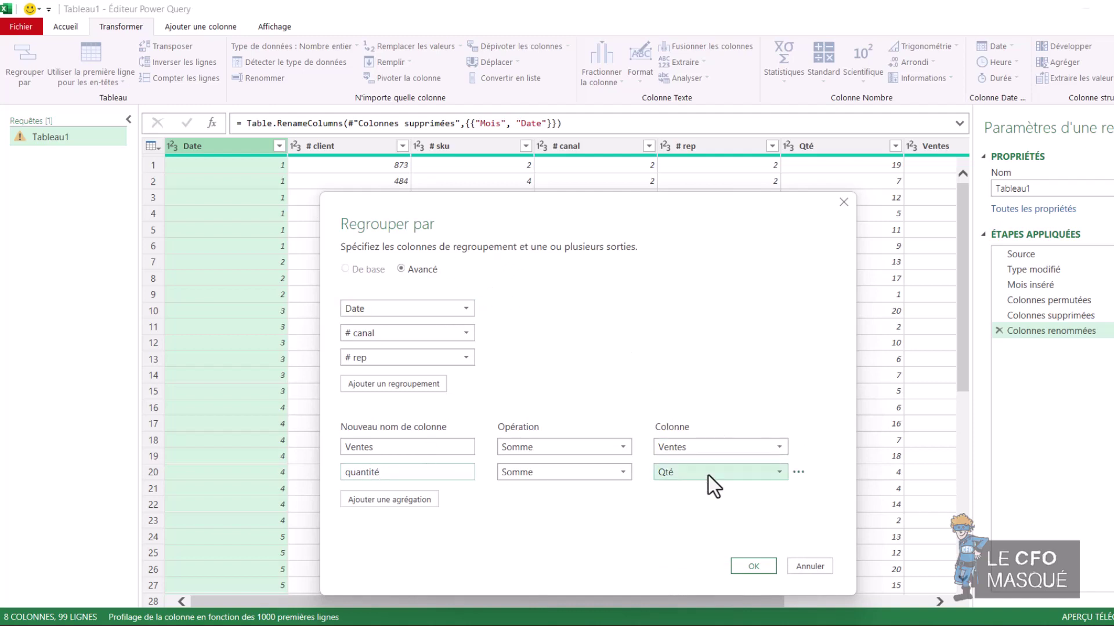
mouse_move(407, 472)
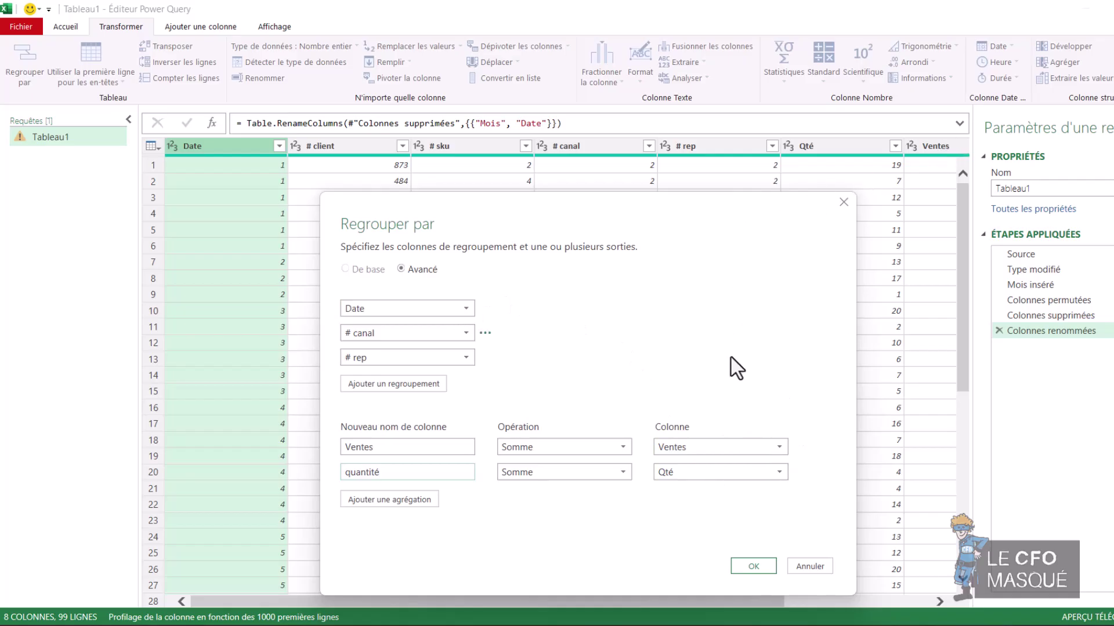
key("Home")
key("Delete")
type("Q")
left_click(753, 567)
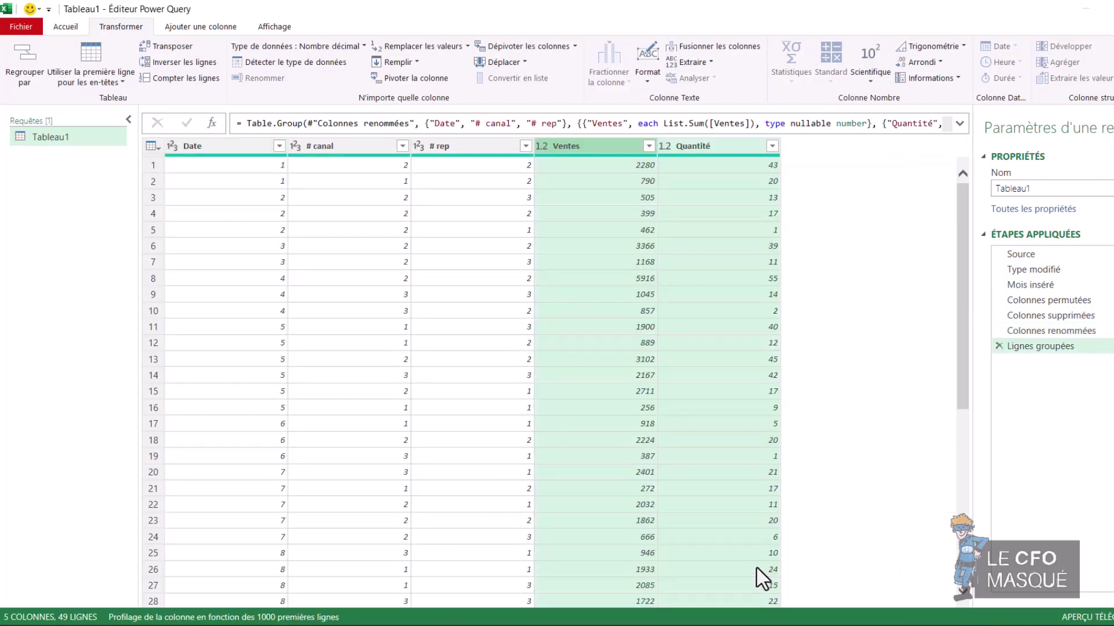
left_click(583, 147)
left_click(700, 145)
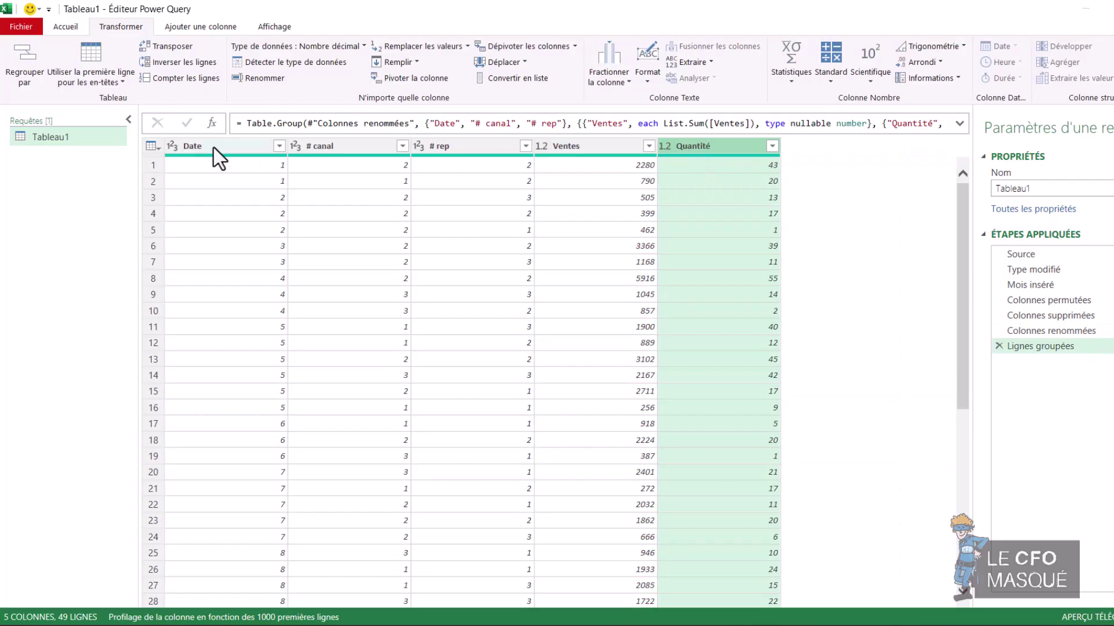
left_click(201, 181)
left_click(213, 198)
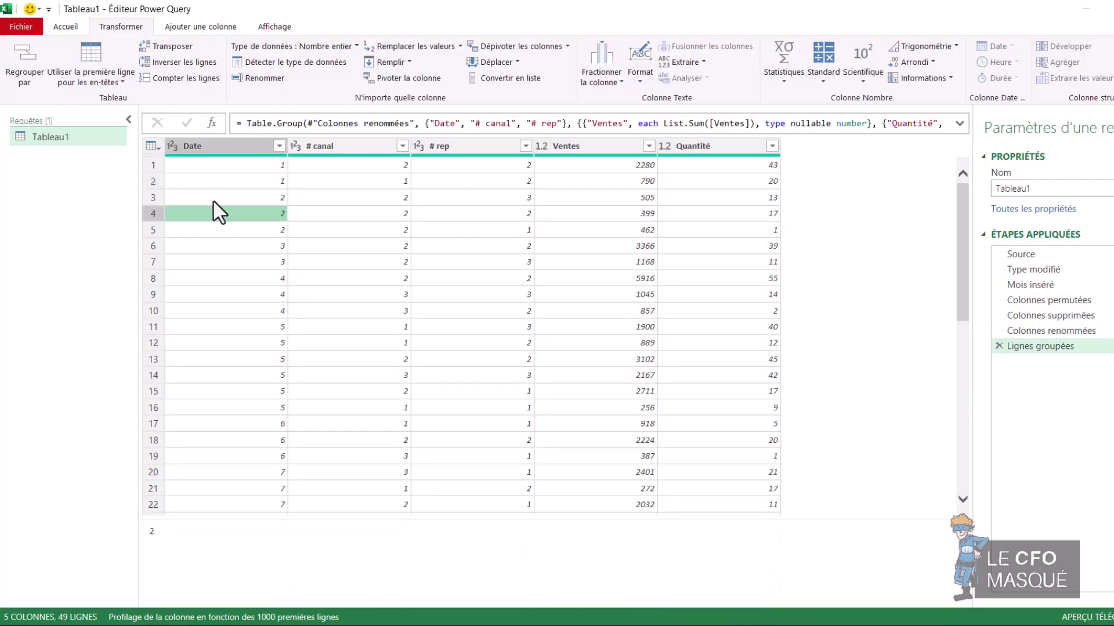
left_click(243, 278)
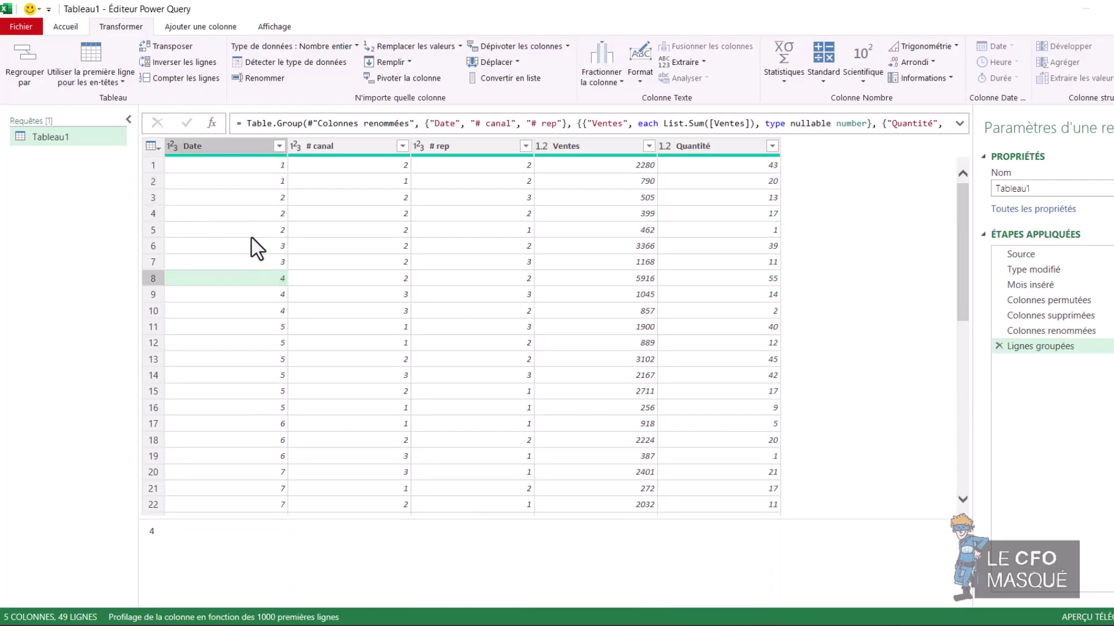
left_click(276, 359)
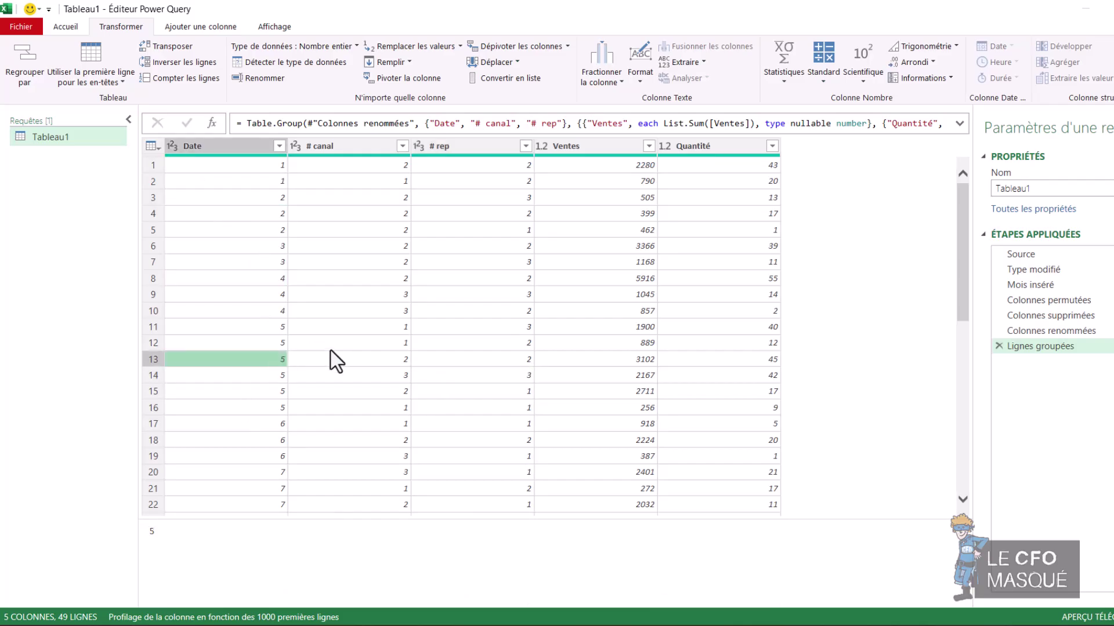
left_click(343, 360)
left_click(499, 363)
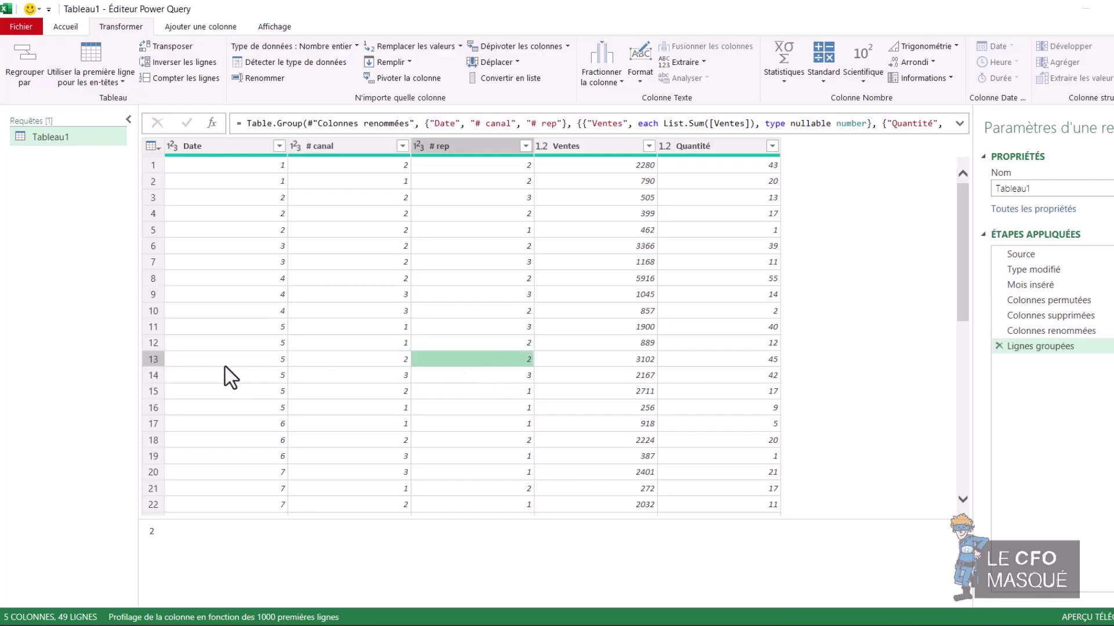
key("Left")
left_click(281, 165)
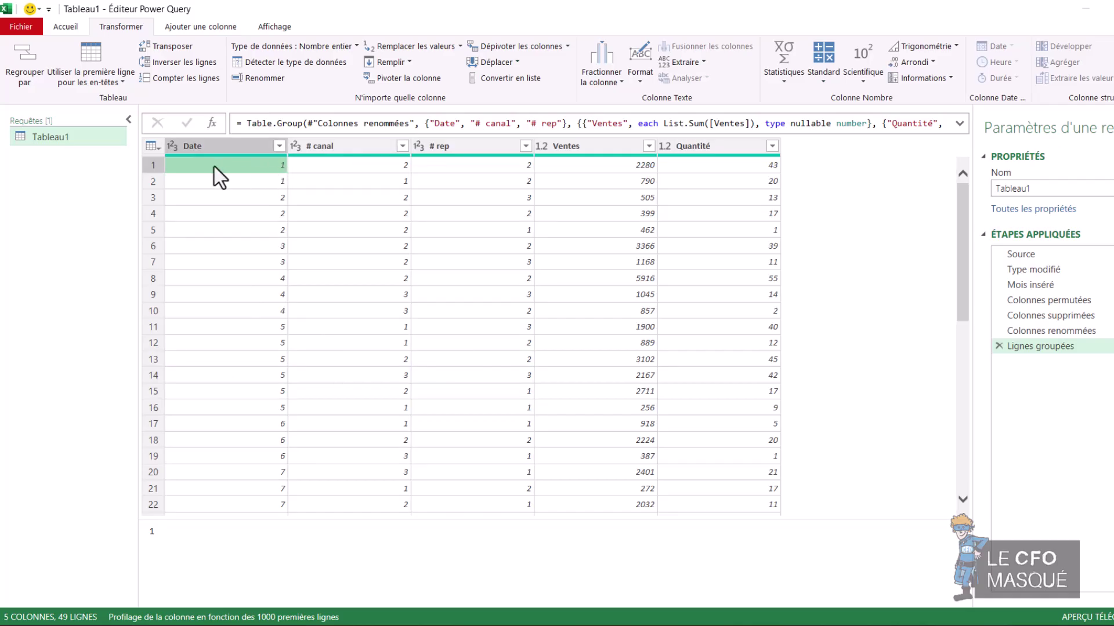
left_click(340, 165)
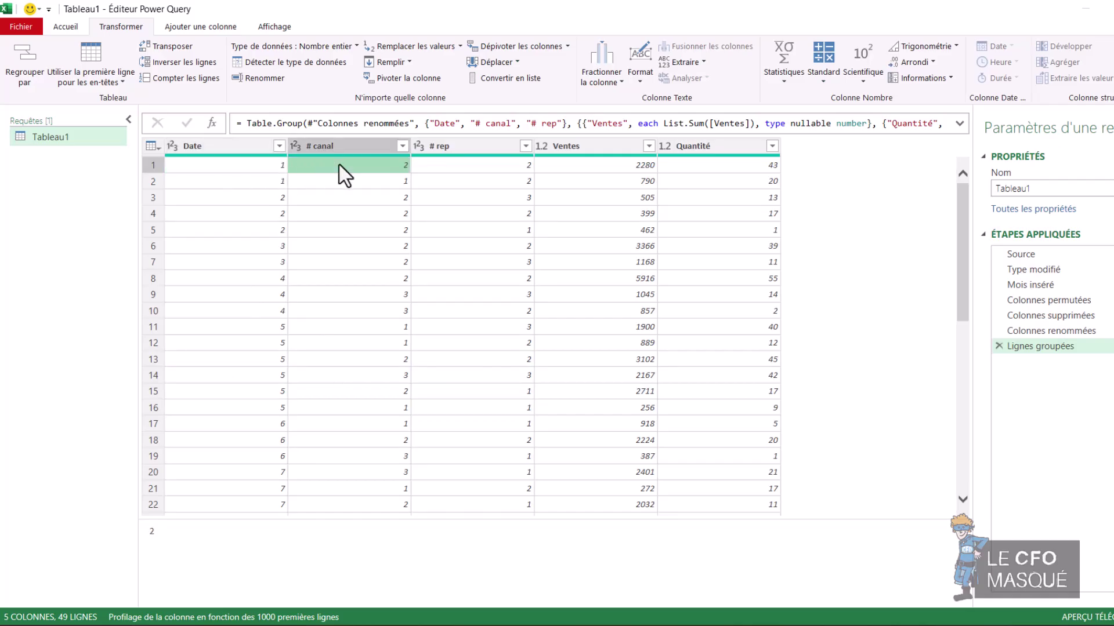
left_click(472, 162)
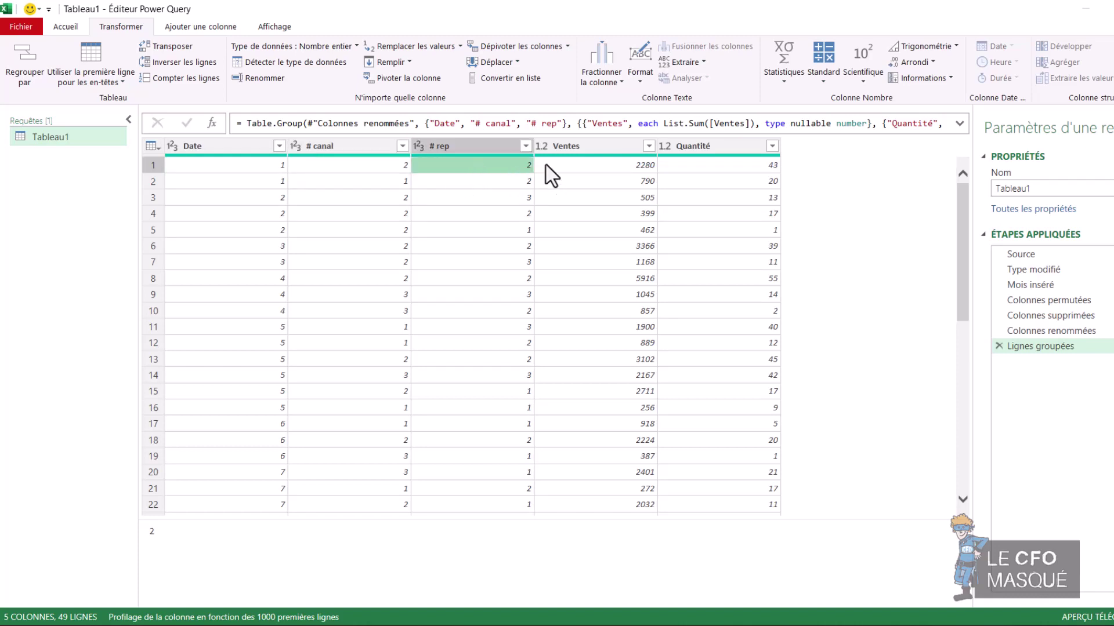
left_click(618, 168)
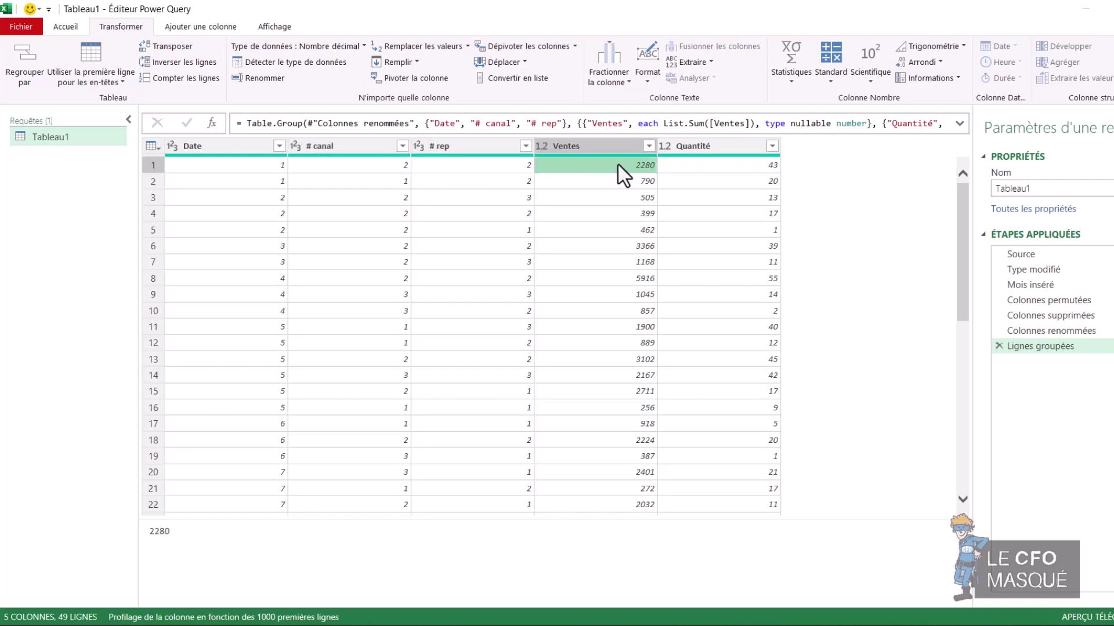
left_click(708, 164)
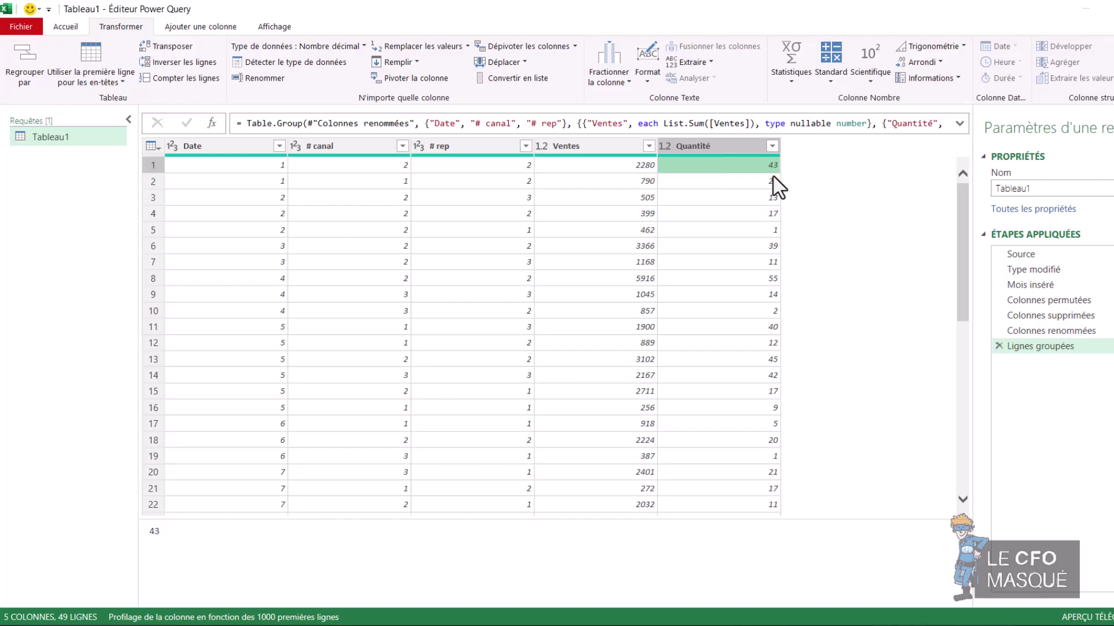
left_click(65, 27)
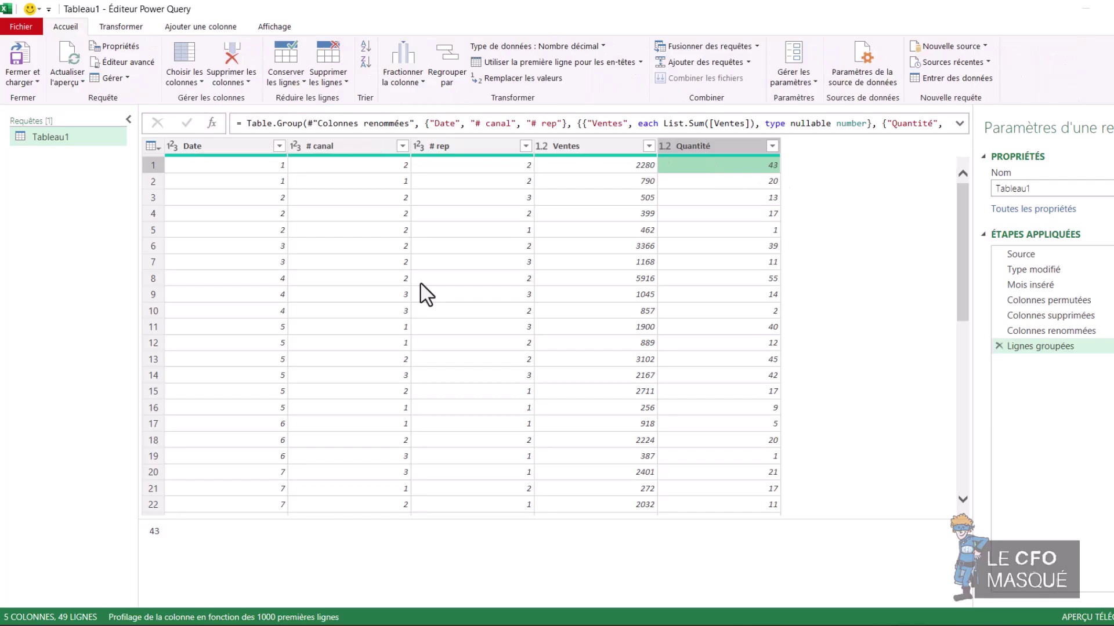
Use Fermer et charger to load the grouped 49-row query into an Excel table
scroll(429, 290, "down", 7)
scroll(436, 281, "up", 2)
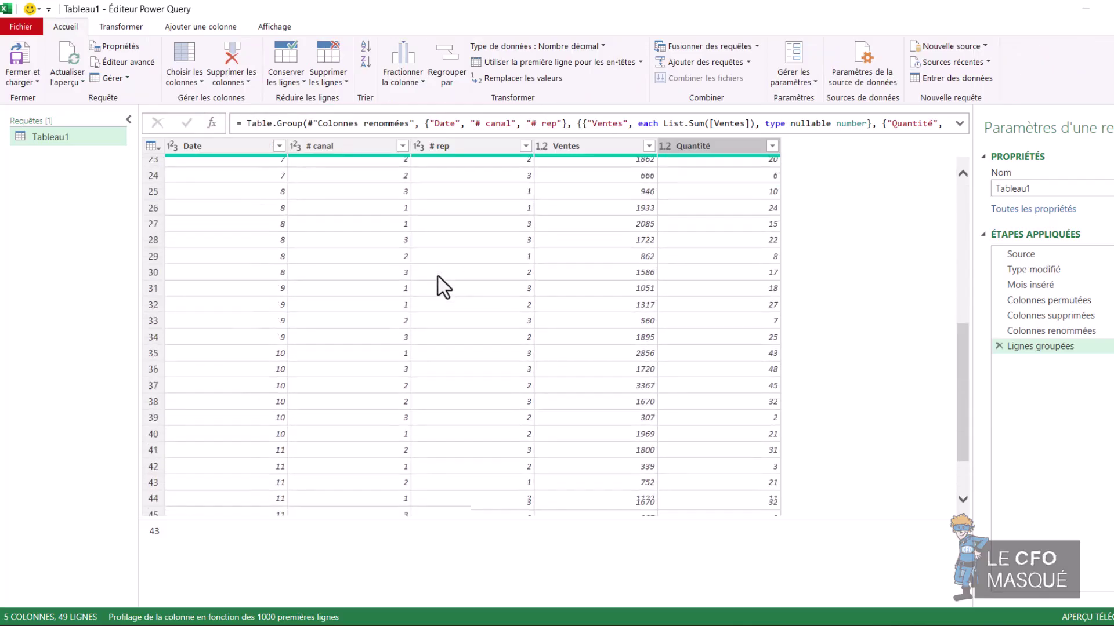
scroll(444, 287, "up", 6)
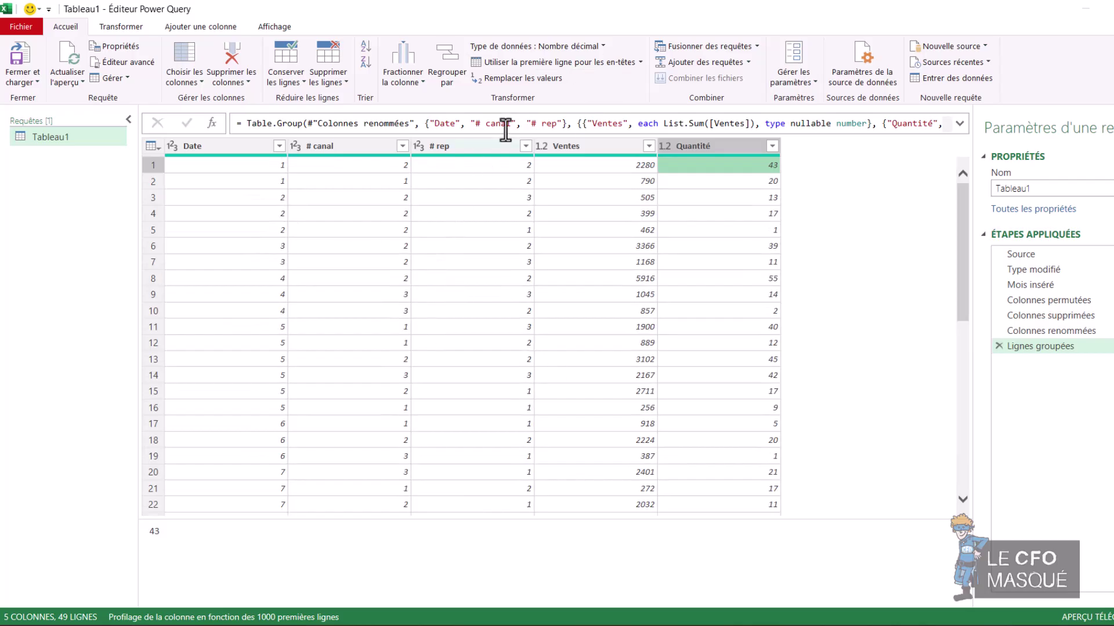
left_click(26, 57)
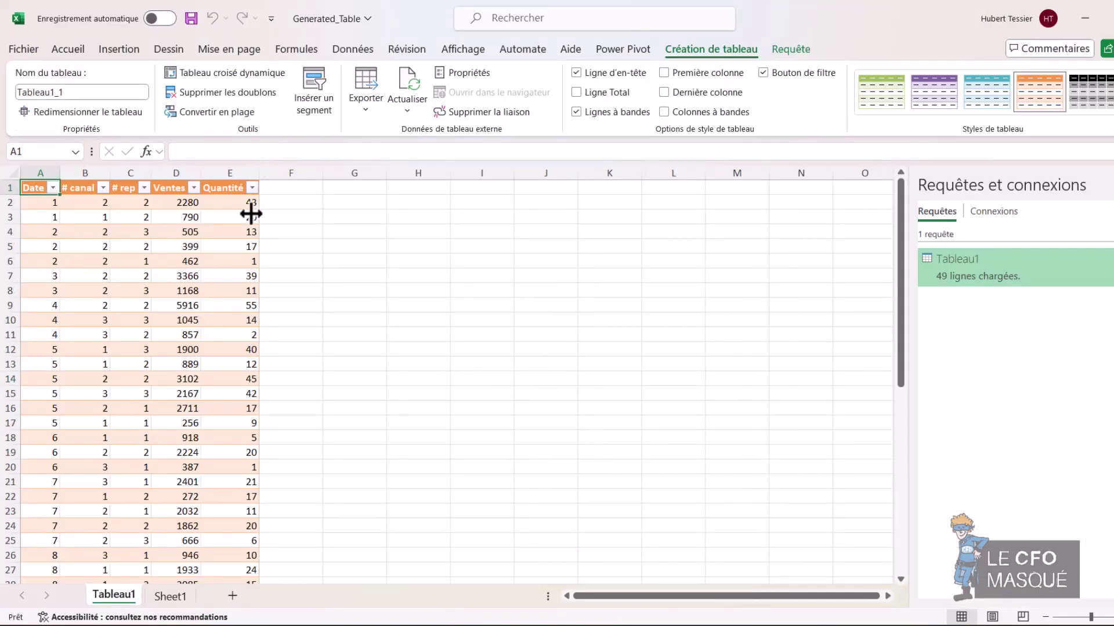
Compare the raw daily data on Sheet1 with the grouped Tableau1 sheet, ending on Sheet1
left_click(170, 597)
scroll(319, 371, "down", 16)
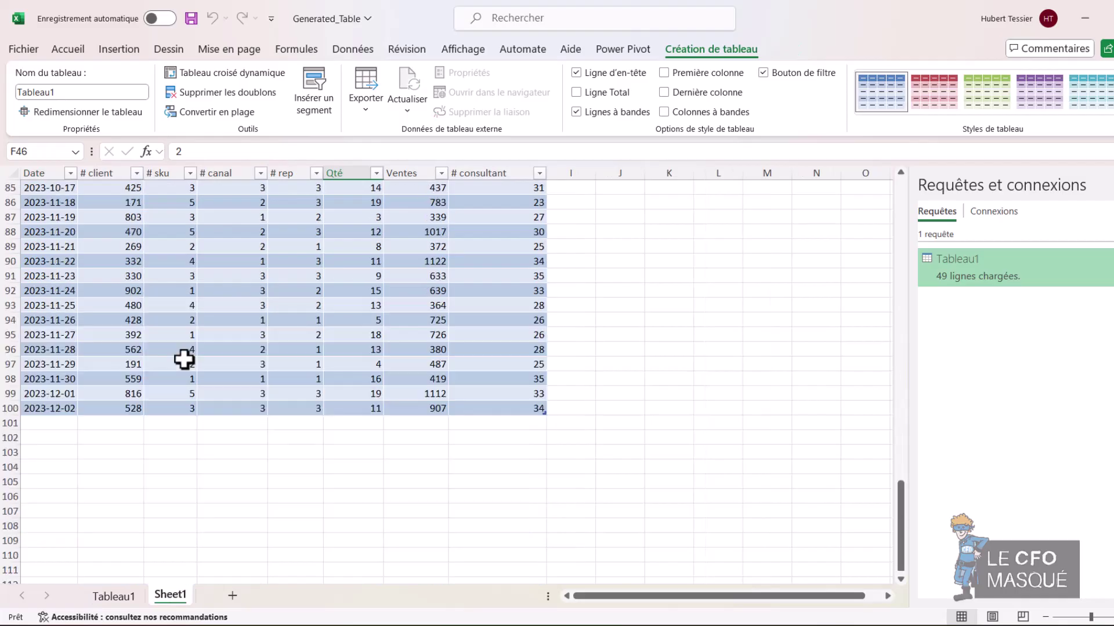
scroll(100, 430, "up", 15)
scroll(168, 435, "down", 8)
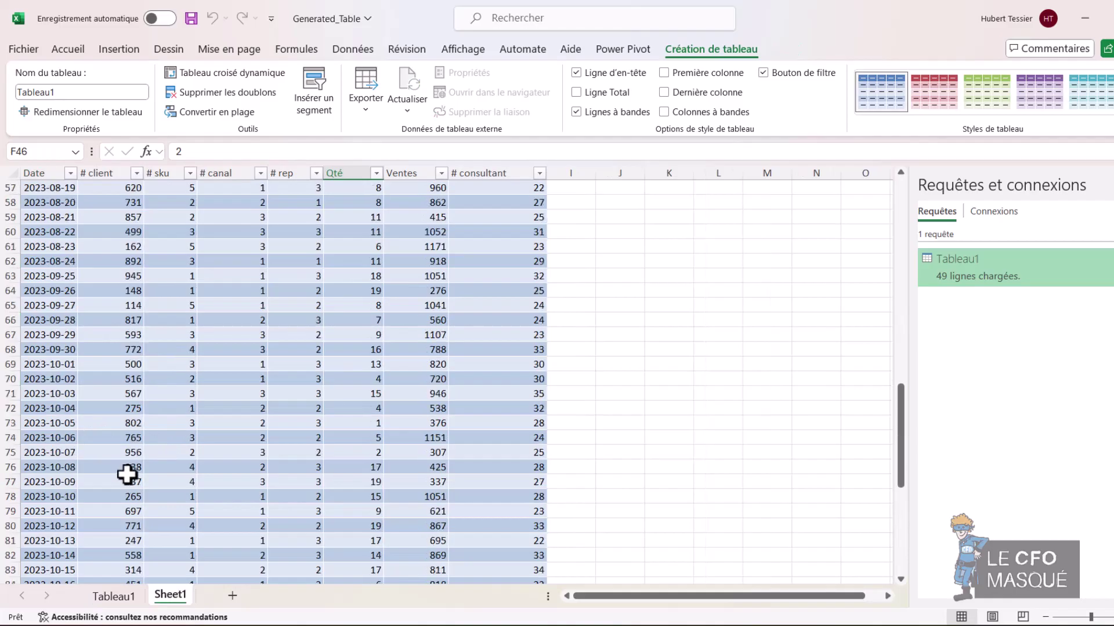
scroll(128, 472, "down", 8)
scroll(7, 418, "down", 2)
left_click(114, 596)
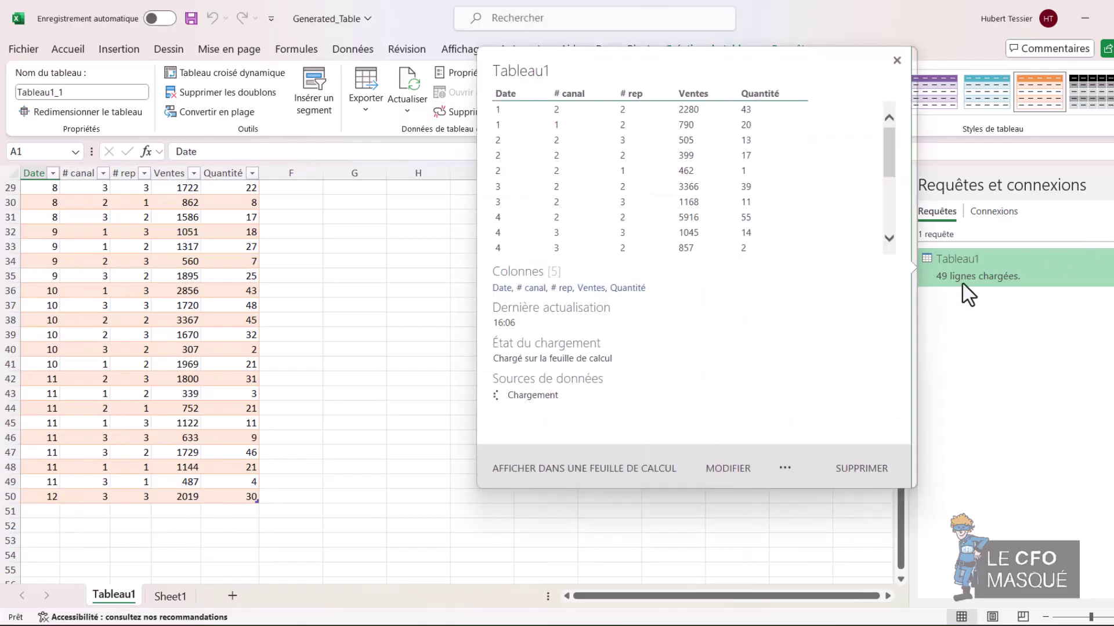
left_click(169, 596)
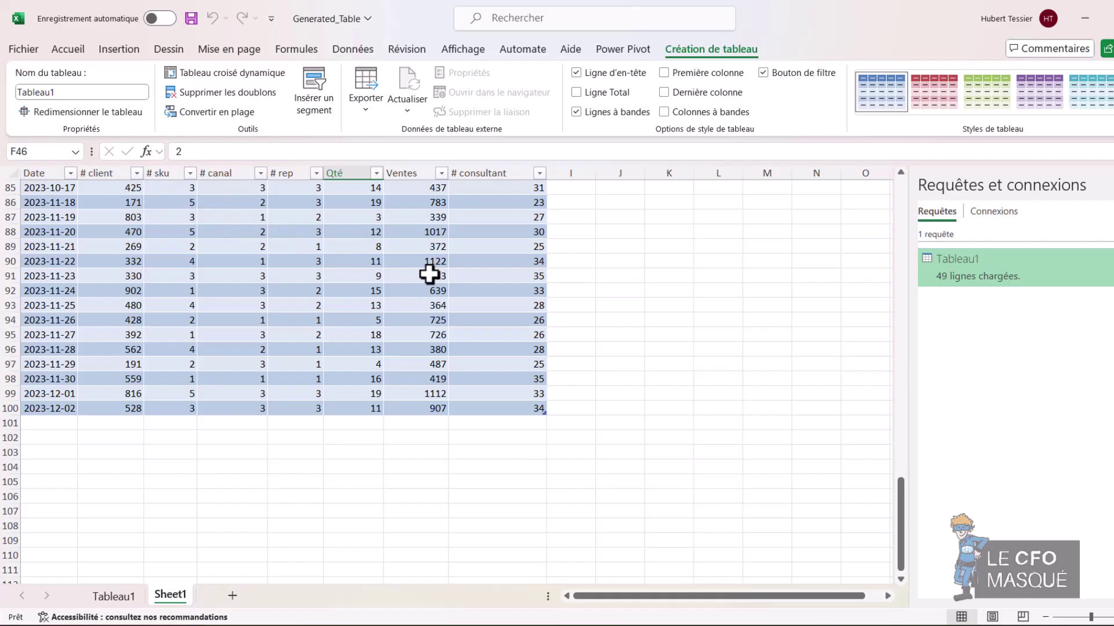
Show the Tableau1 sheet again, scrolled up to the grouped table's header row
left_click(113, 597)
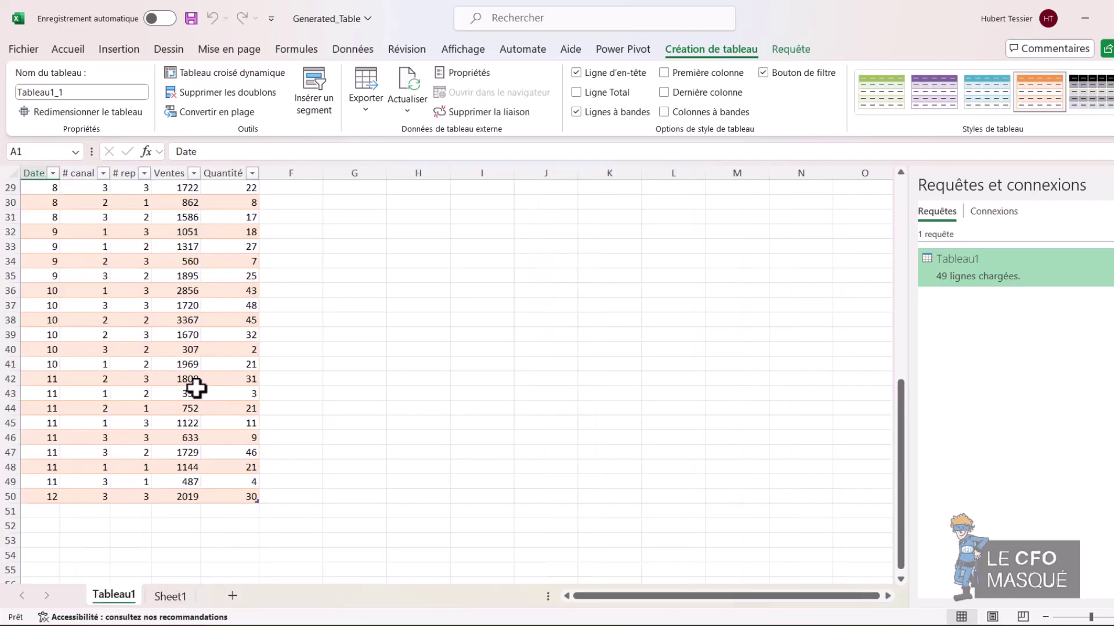
scroll(146, 314, "up", 2)
scroll(145, 314, "up", 4)
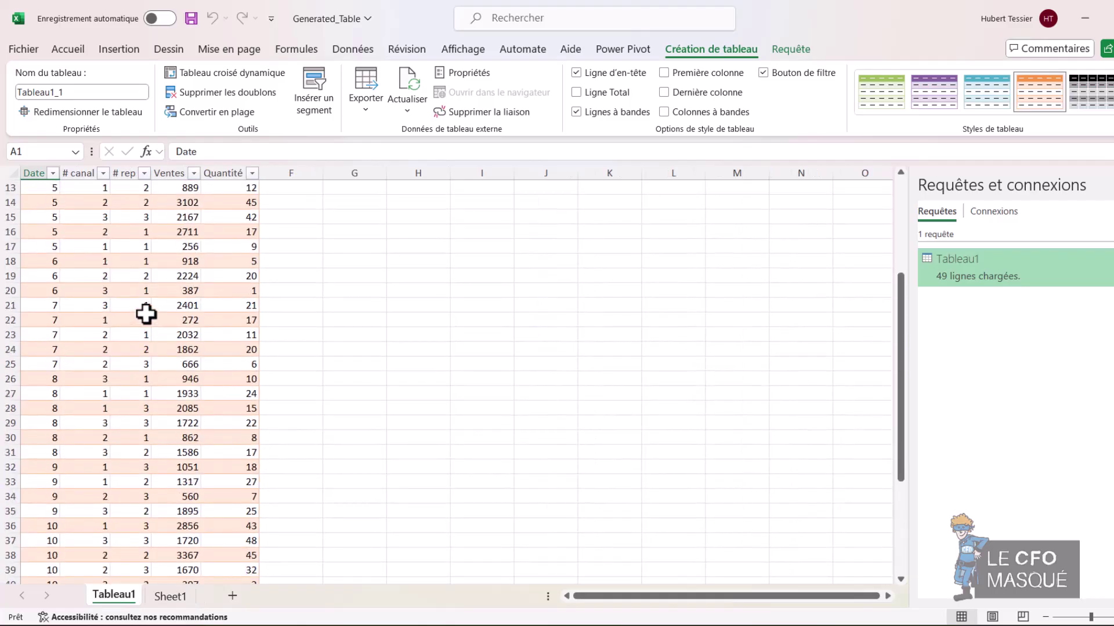
scroll(149, 314, "up", 4)
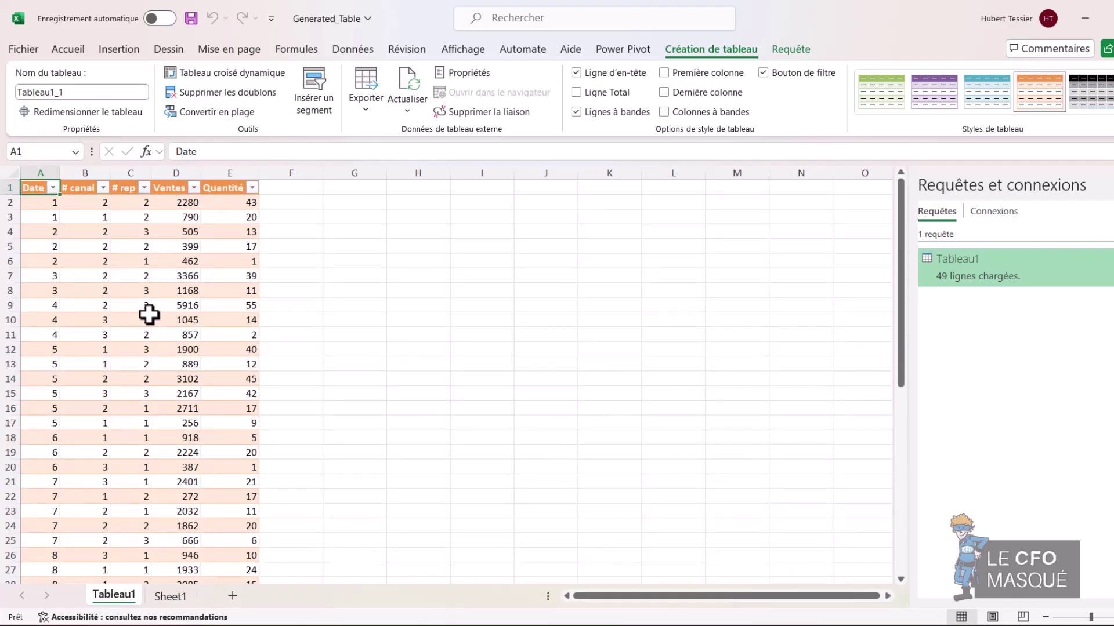